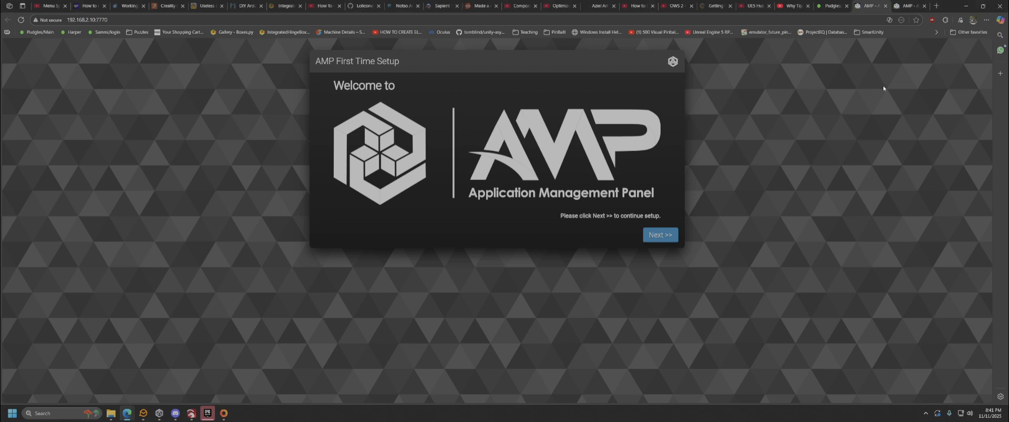
Step: Compare the AMP first-time setup pages at 192.168.2.10:7770 and 192.168.2.47:8080, and check the AMP-Controller entry in the Docker container list
{"action": "left_click", "coordinate": [912, 9]}
{"action": "left_click", "coordinate": [871, 7]}
{"action": "mouse_move", "coordinate": [909, 8]}
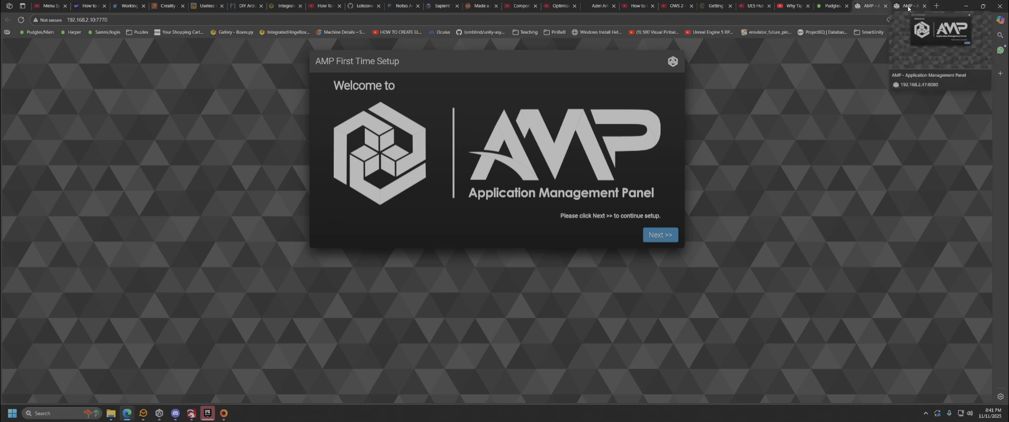
{"action": "mouse_move", "coordinate": [828, 7]}
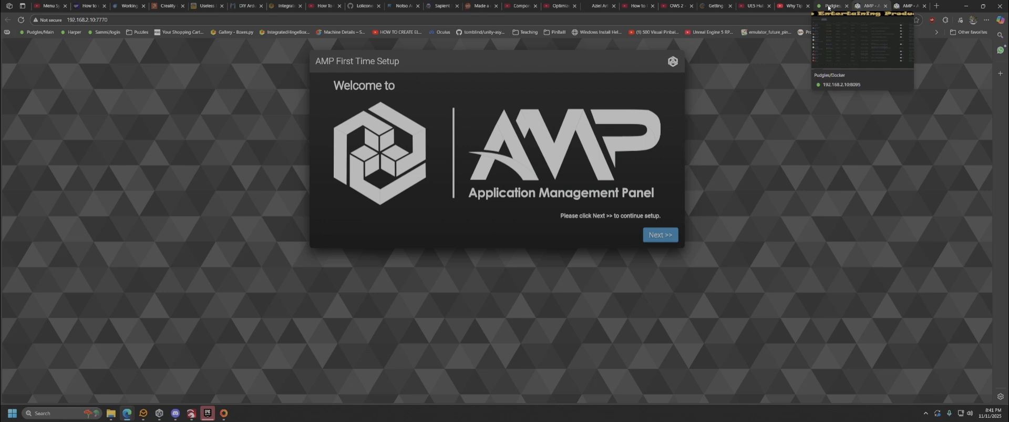
{"action": "left_click", "coordinate": [829, 7]}
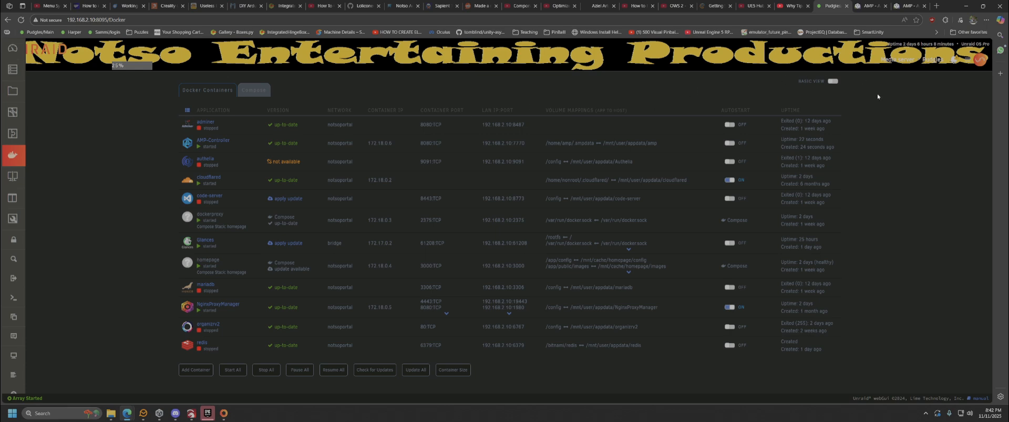
{"action": "left_click", "coordinate": [865, 6]}
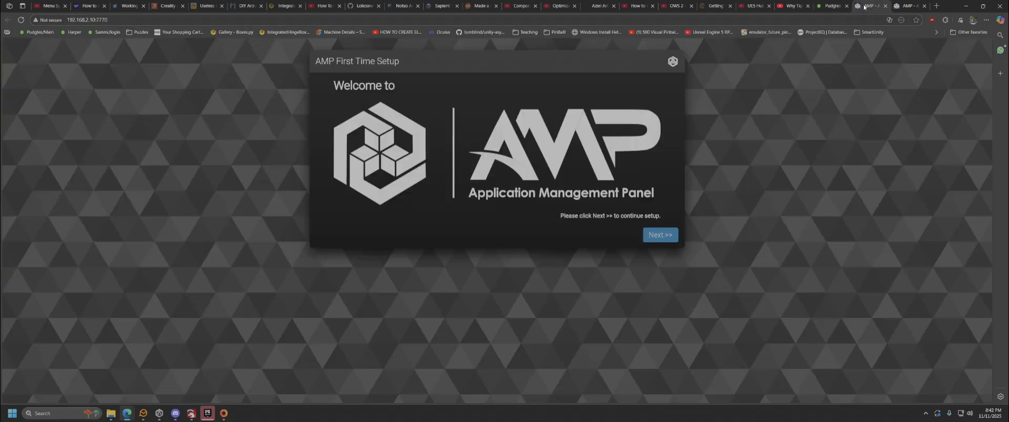
{"action": "left_click", "coordinate": [910, 9]}
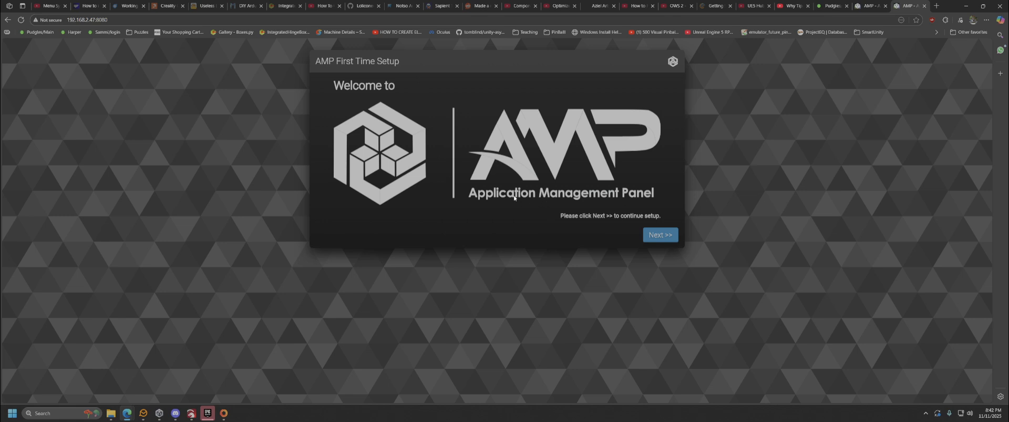
{"action": "left_click", "coordinate": [866, 6]}
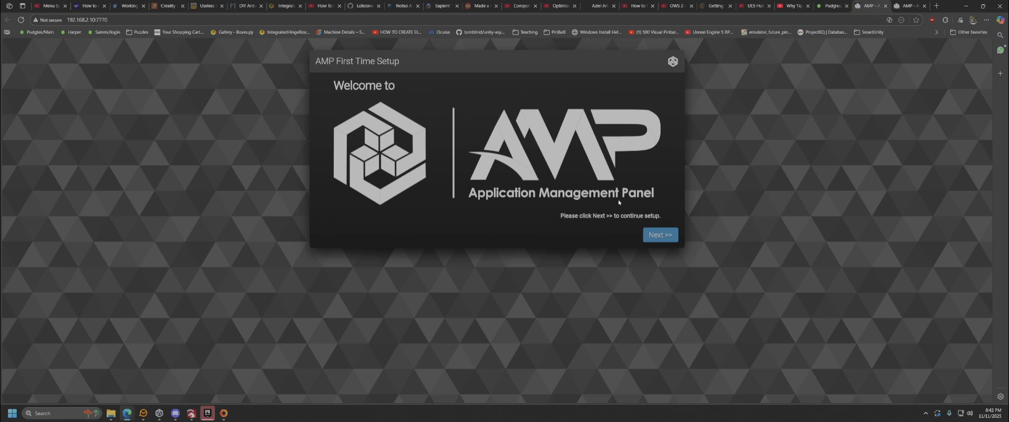
Step: Advance both AMP setups, on 192.168.2.10:7770 and 192.168.2.47:8080, past the licence key page to the operation mode choice
{"action": "left_click", "coordinate": [661, 234]}
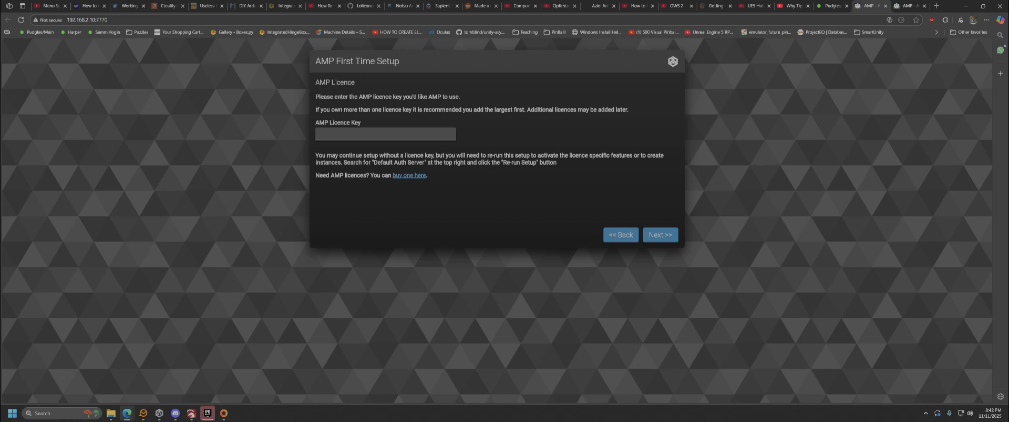
{"action": "left_click", "coordinate": [916, 5]}
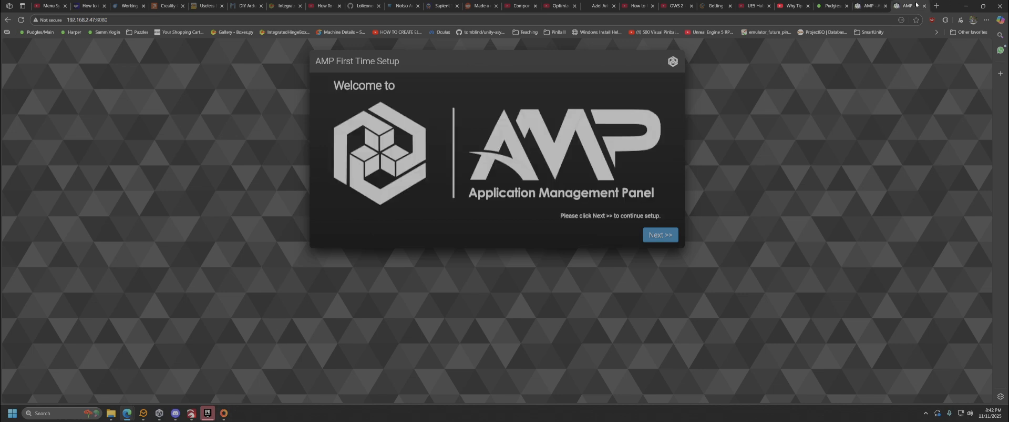
{"action": "left_click", "coordinate": [661, 235]}
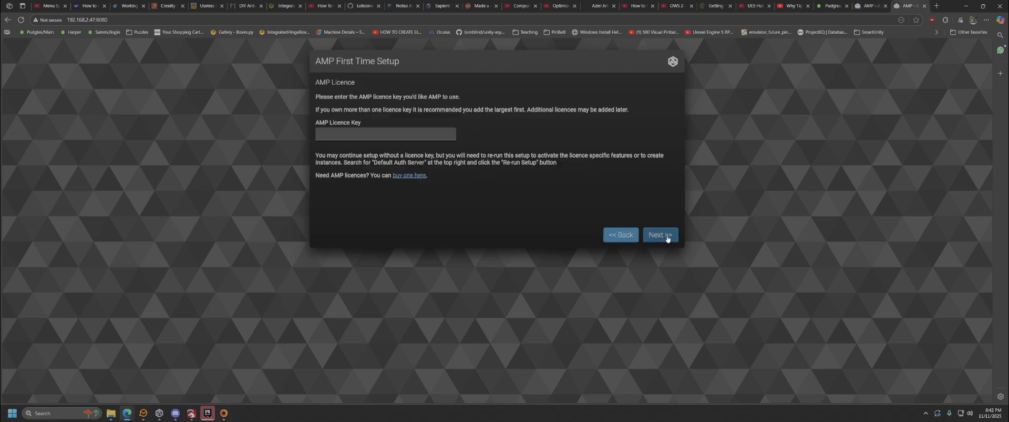
{"action": "left_click", "coordinate": [868, 6]}
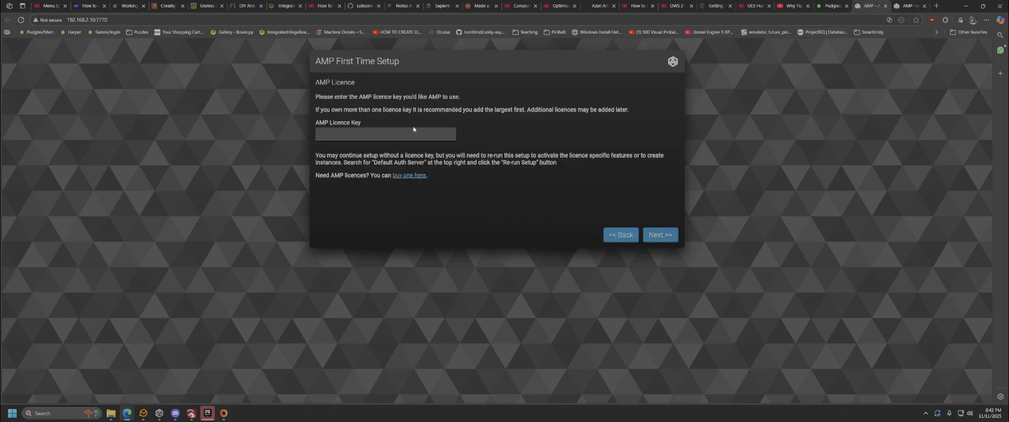
{"action": "left_click", "coordinate": [224, 412]}
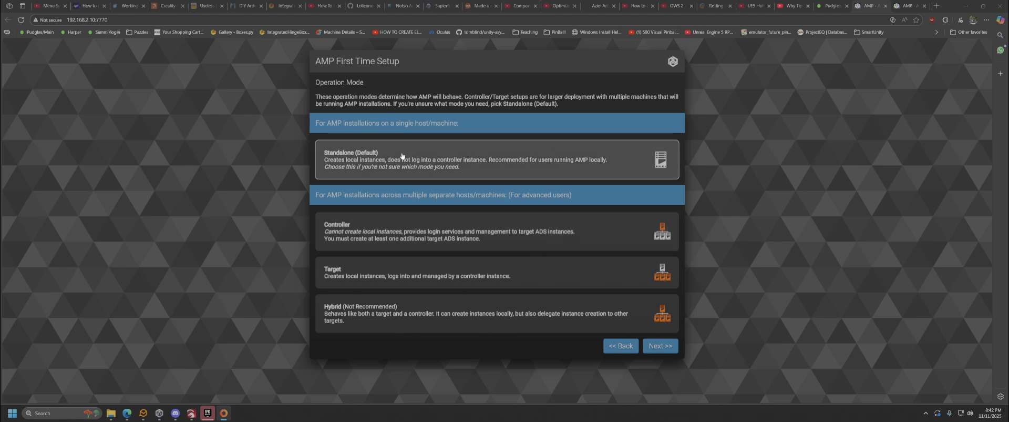
{"action": "left_click", "coordinate": [907, 4]}
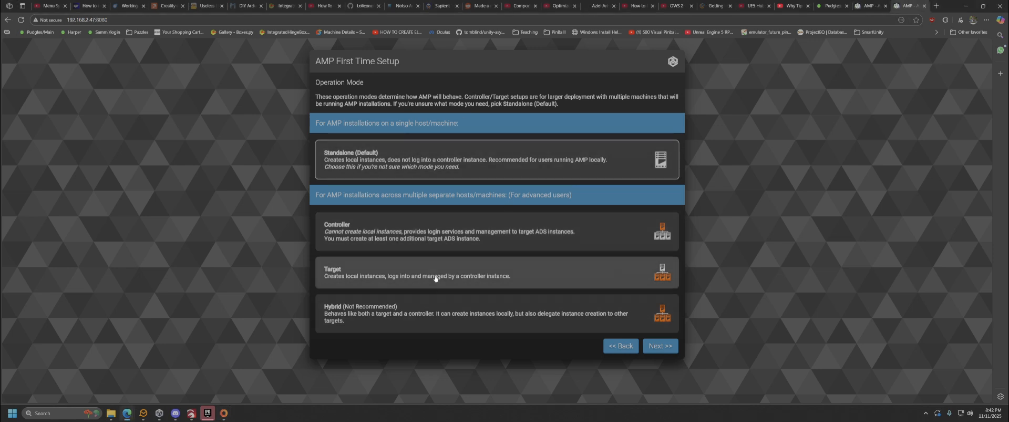
Step: Set up the 192.168.2.10:7770 installation as a Controller with all privacy options denied, and restart AMP
{"action": "left_click", "coordinate": [869, 6]}
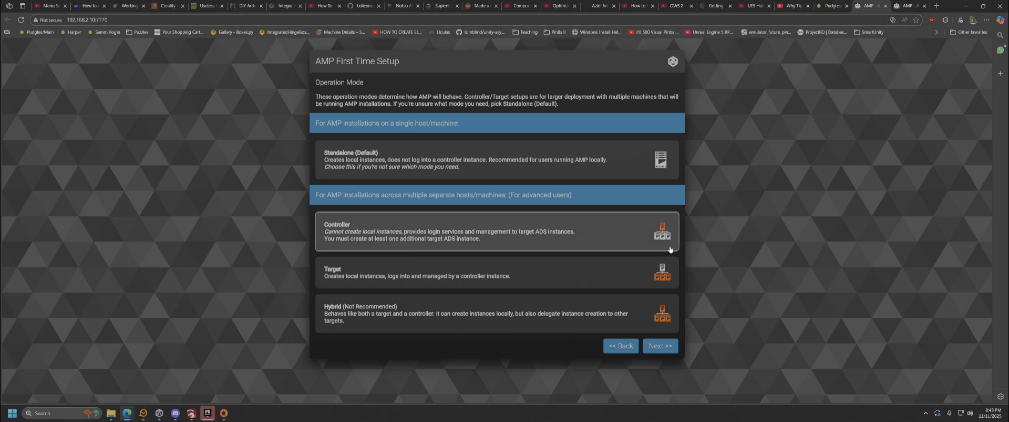
{"action": "left_click", "coordinate": [660, 346]}
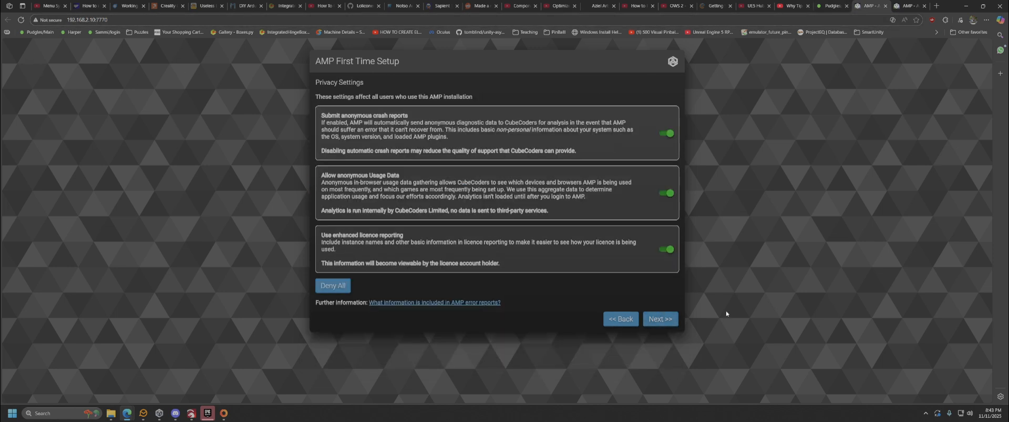
{"action": "left_click", "coordinate": [348, 285]}
{"action": "left_click", "coordinate": [663, 322]}
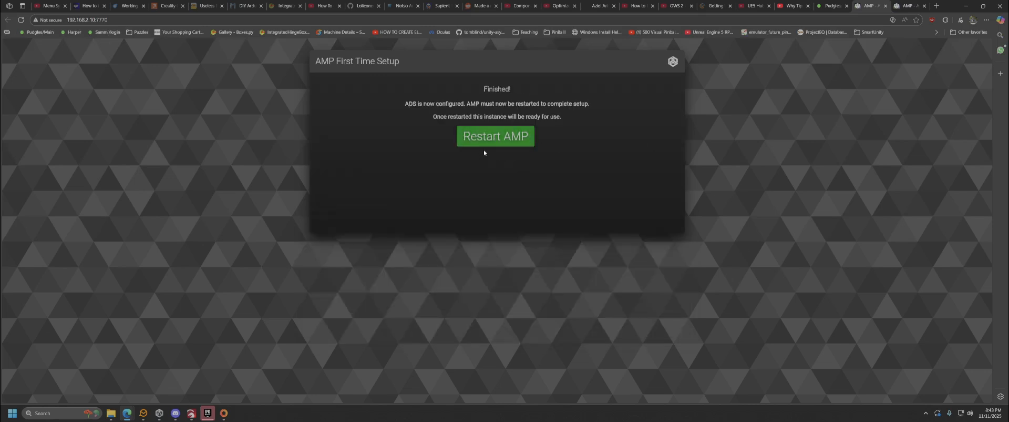
{"action": "left_click", "coordinate": [495, 140]}
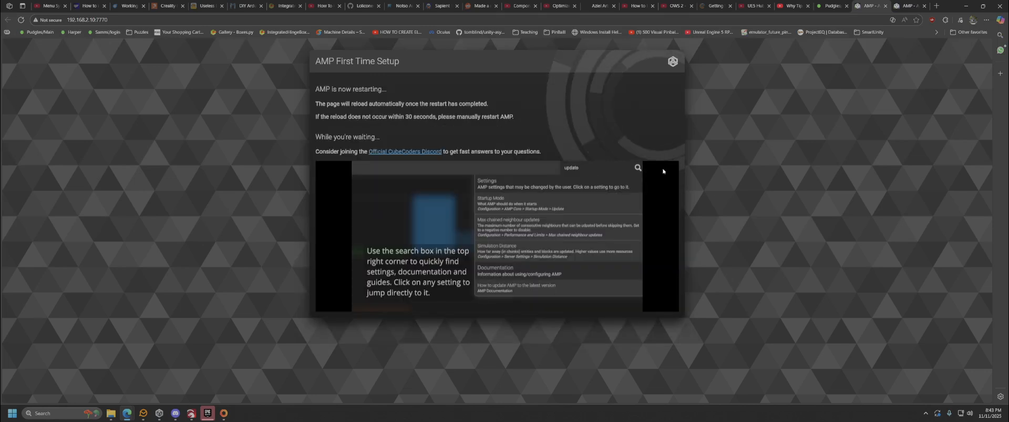
Step: Choose Target as the operation mode for the 192.168.2.47:8080 installation and continue to its controller details
{"action": "left_click", "coordinate": [907, 7]}
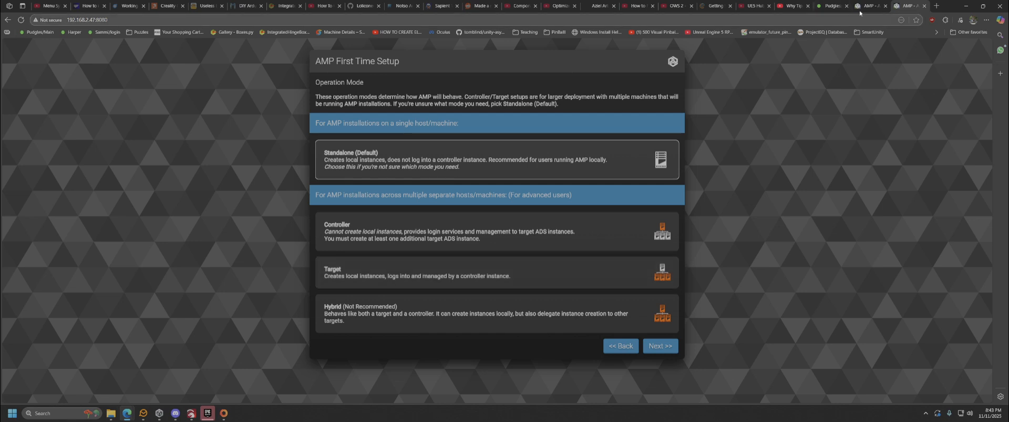
{"action": "left_click", "coordinate": [464, 279]}
{"action": "left_click", "coordinate": [660, 345]}
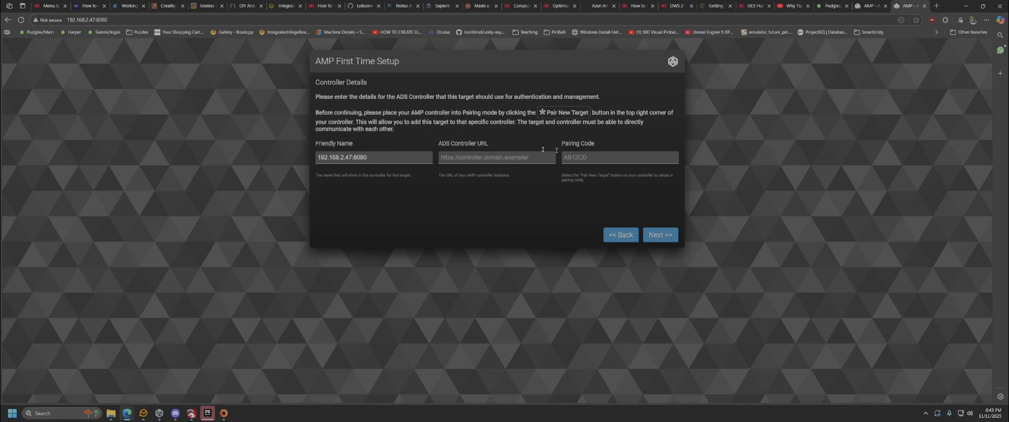
{"action": "left_click_drag", "start_coordinate": [376, 159], "coordinate": [351, 156]}
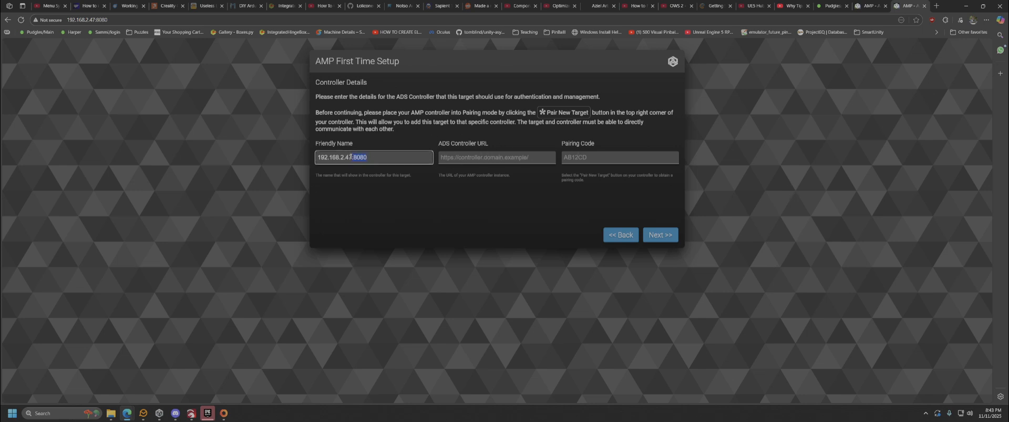
{"action": "left_click", "coordinate": [484, 156]}
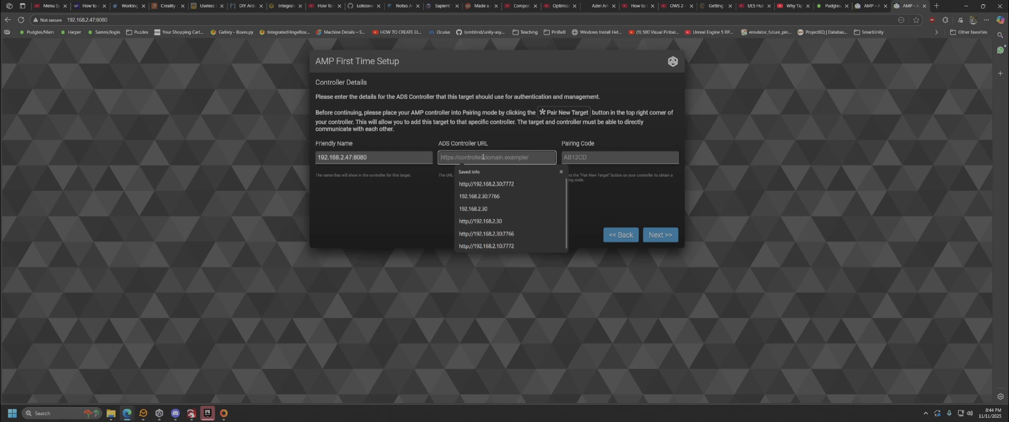
{"action": "left_click", "coordinate": [504, 184]}
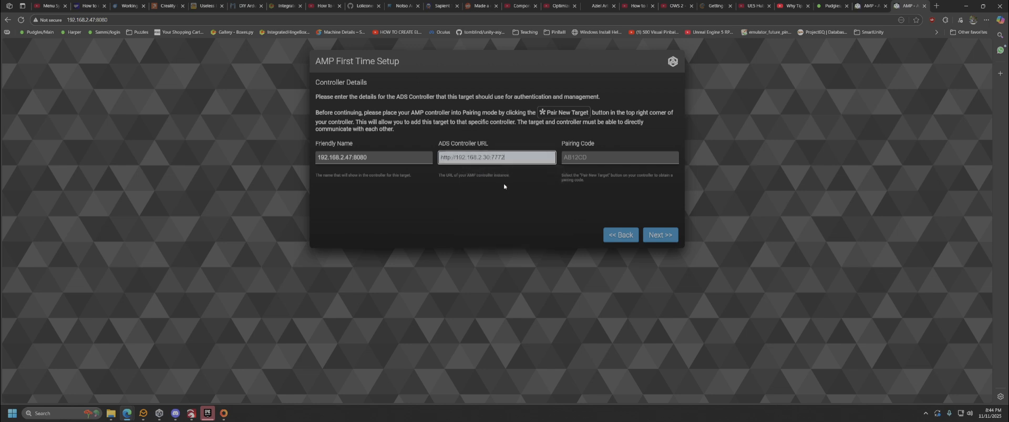
{"action": "type", "text": "0"}
{"action": "left_click", "coordinate": [781, 105]}
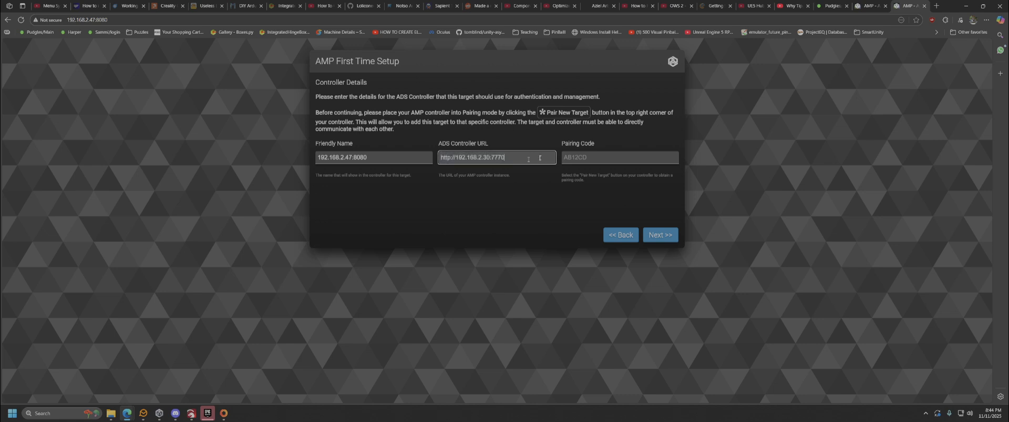
{"action": "left_click", "coordinate": [869, 7]}
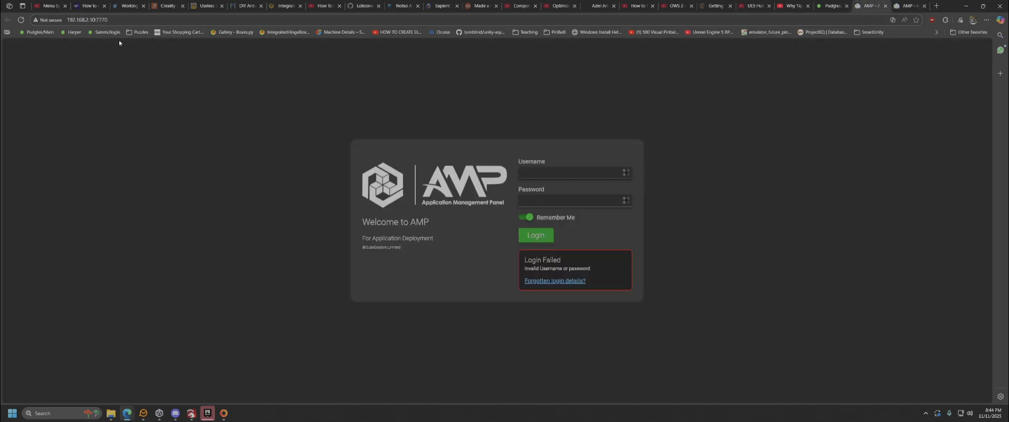
{"action": "left_click", "coordinate": [906, 5]}
{"action": "key", "text": "Right"}
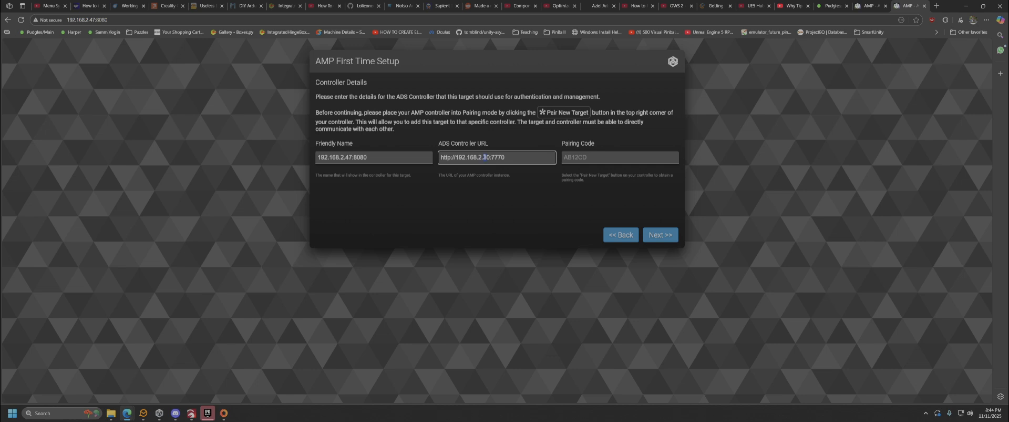
{"action": "left_click", "coordinate": [592, 158]}
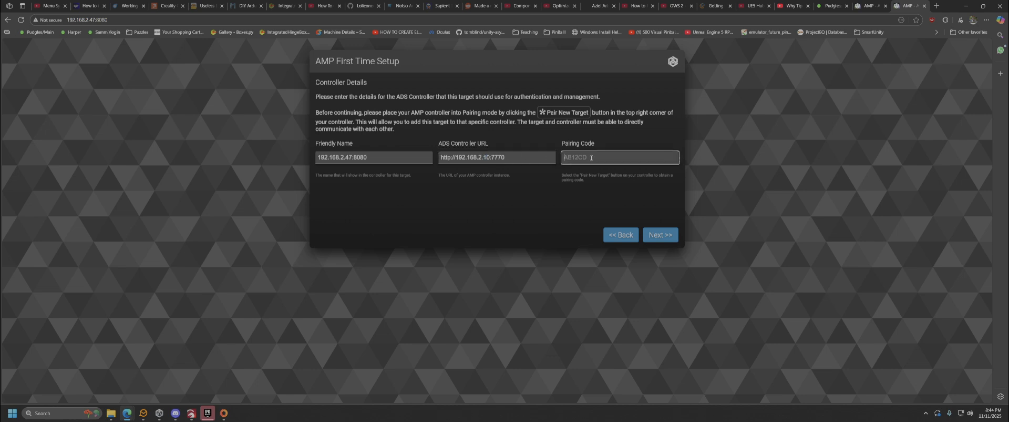
Step: Log in to the AMP controller at 192.168.2.10:7770 with the account username and password, and decline saving the password
{"action": "left_click", "coordinate": [871, 8]}
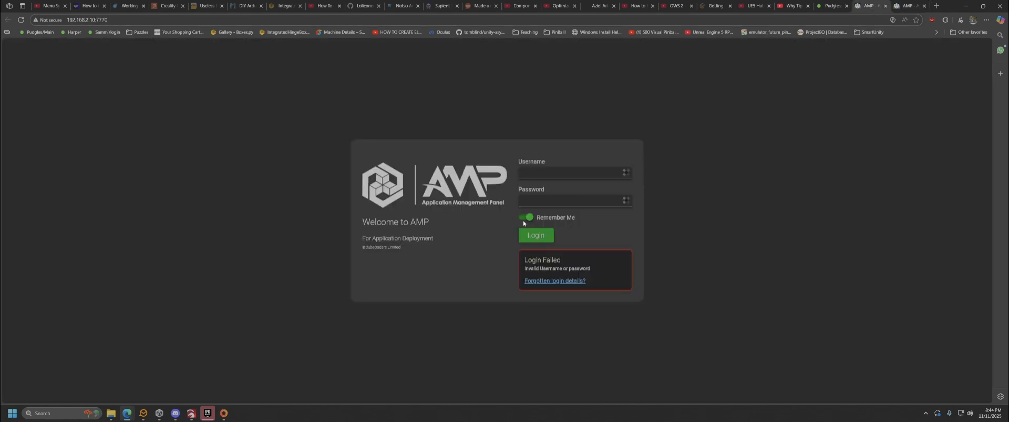
{"action": "left_click", "coordinate": [539, 173]}
{"action": "type", "text": "notso"}
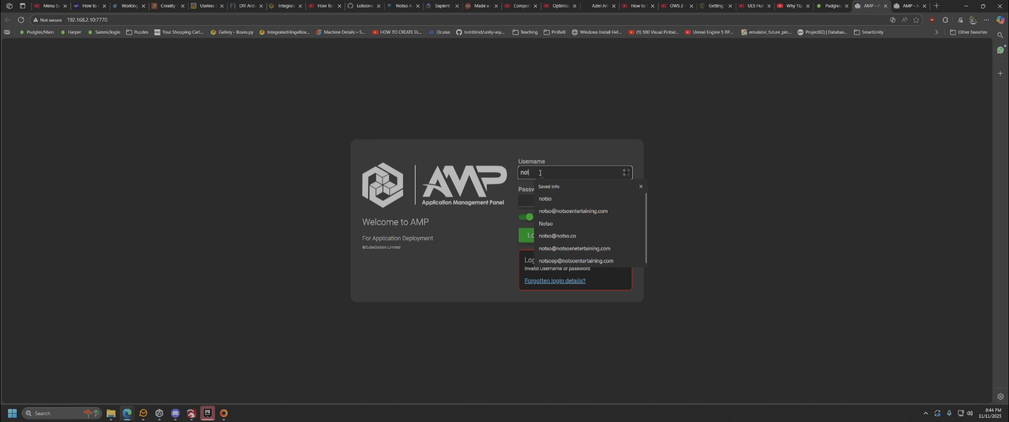
{"action": "key", "text": "Tab"}
{"action": "type", "text": "•••••••••"}
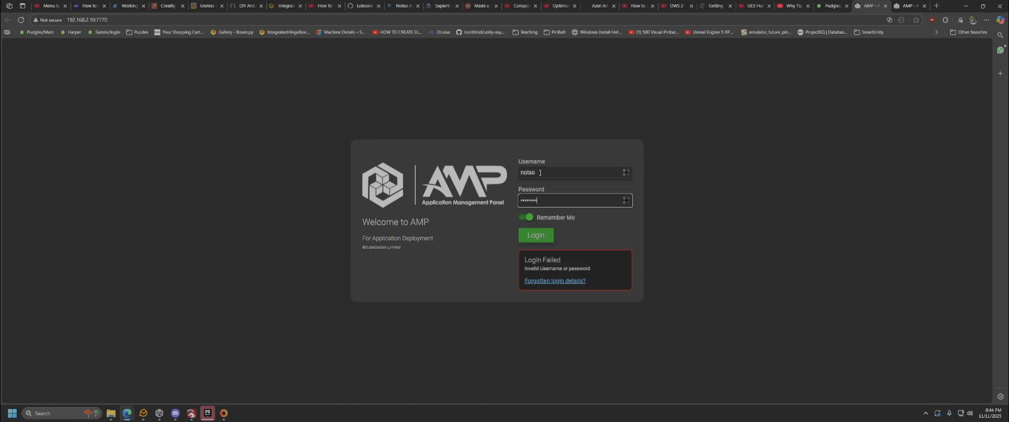
{"action": "key", "text": "Return"}
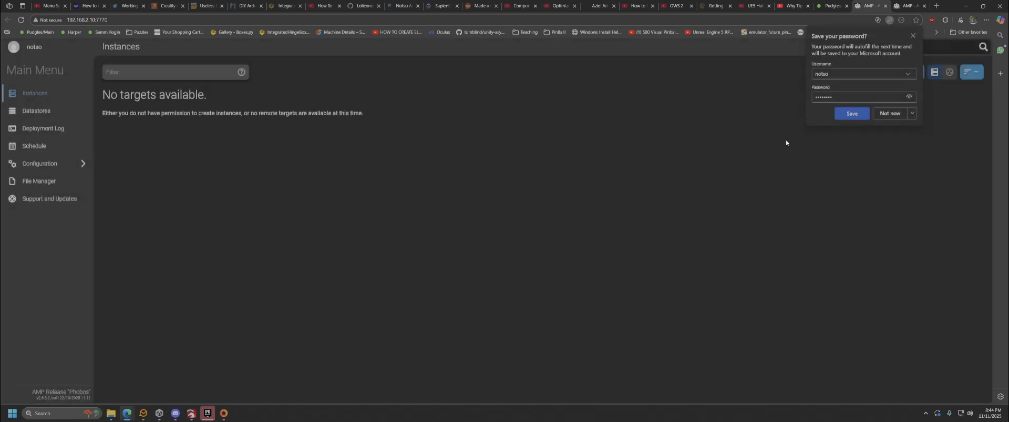
{"action": "left_click", "coordinate": [890, 114]}
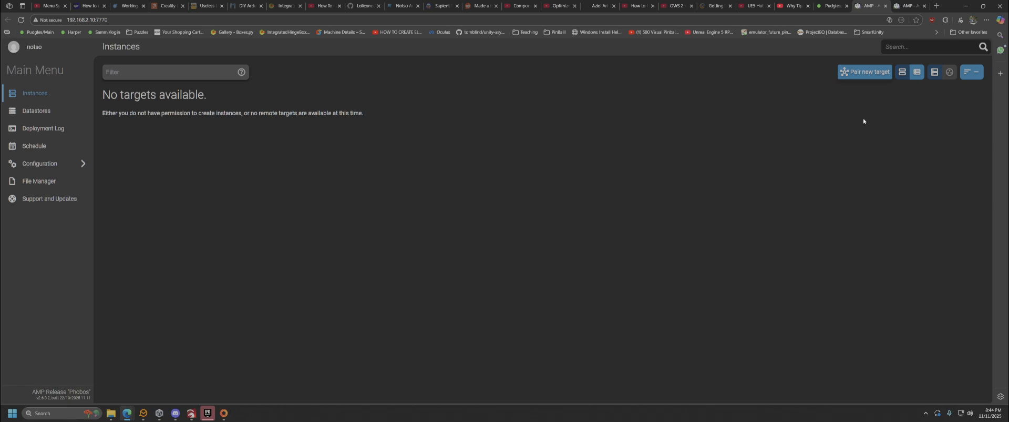
Step: Start pairing a new target on the controller and copy the generated pairing code
{"action": "left_click", "coordinate": [864, 72]}
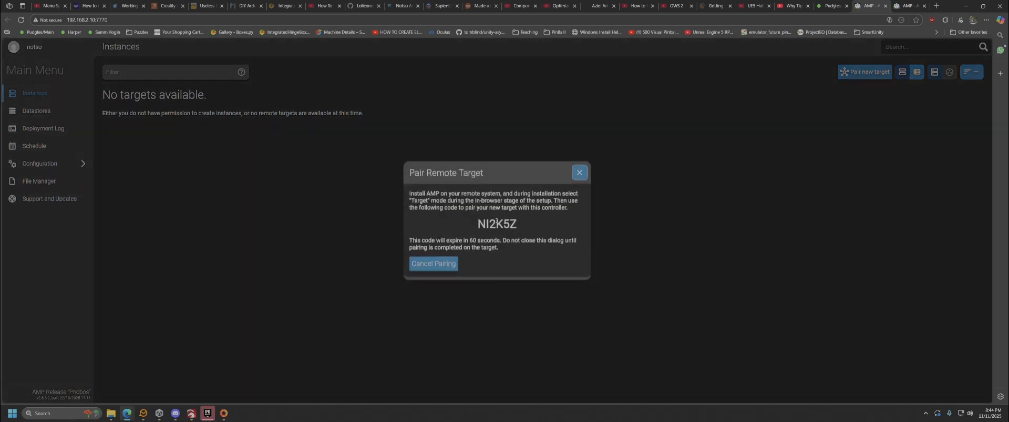
{"action": "double_click", "coordinate": [497, 222]}
{"action": "right_click", "coordinate": [497, 222]}
{"action": "left_click", "coordinate": [521, 231]}
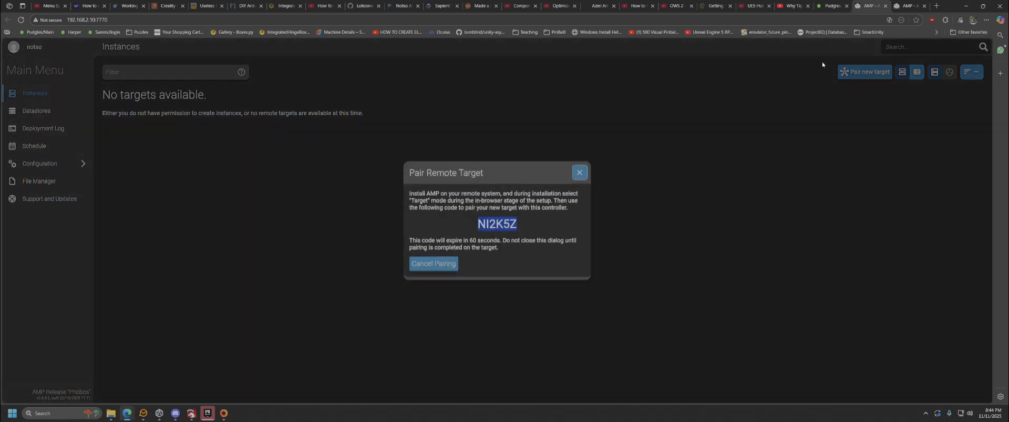
Step: Paste the pairing code into the 192.168.2.47:8080 target's controller details, and deny all privacy options in its setup
{"action": "left_click", "coordinate": [905, 5]}
{"action": "right_click", "coordinate": [590, 158]}
{"action": "left_click", "coordinate": [608, 205]}
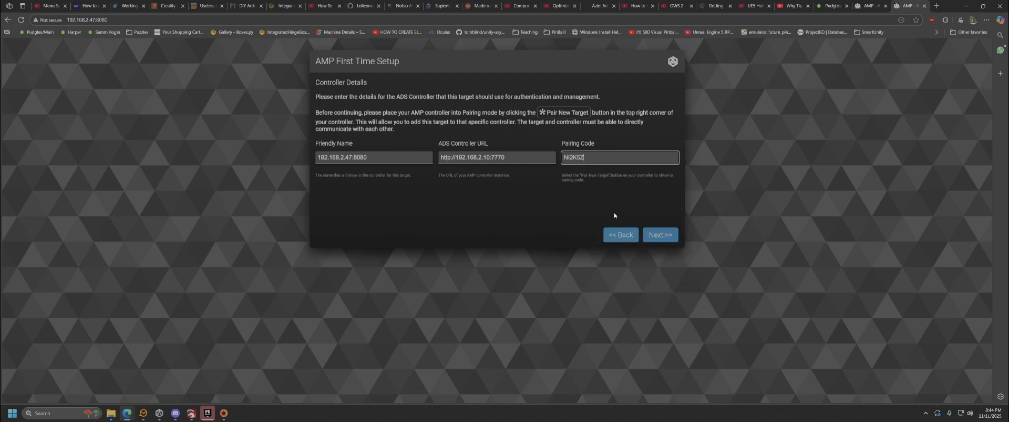
{"action": "left_click", "coordinate": [660, 235]}
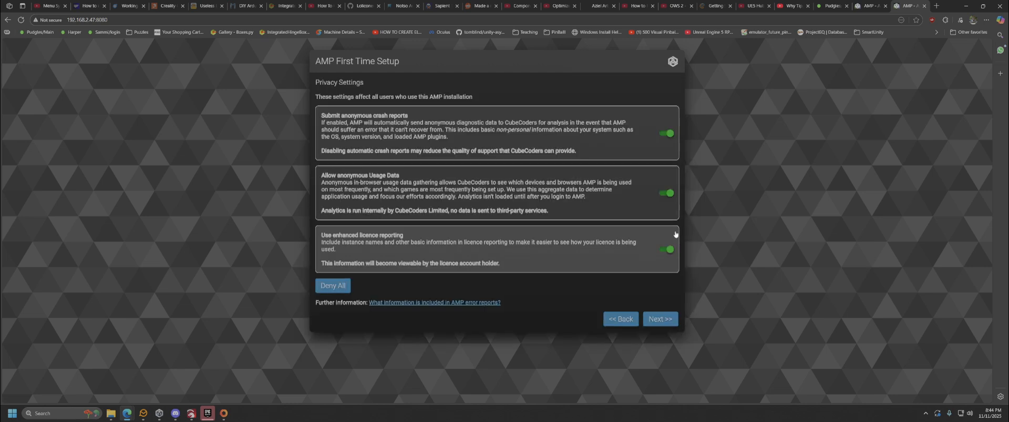
{"action": "left_click", "coordinate": [336, 287]}
{"action": "left_click", "coordinate": [657, 317]}
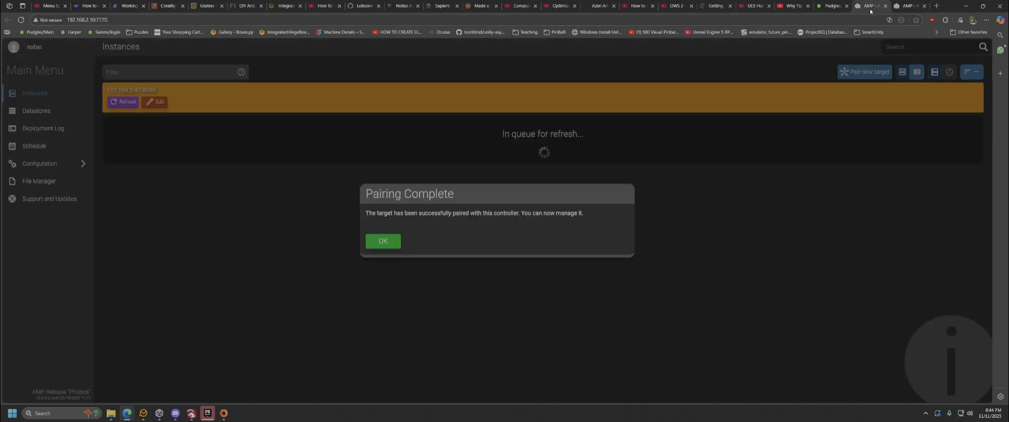
Step: Acknowledge the completed pairing on the controller and restart AMP on the 192.168.2.47:8080 target to finish its setup
{"action": "left_click", "coordinate": [369, 245]}
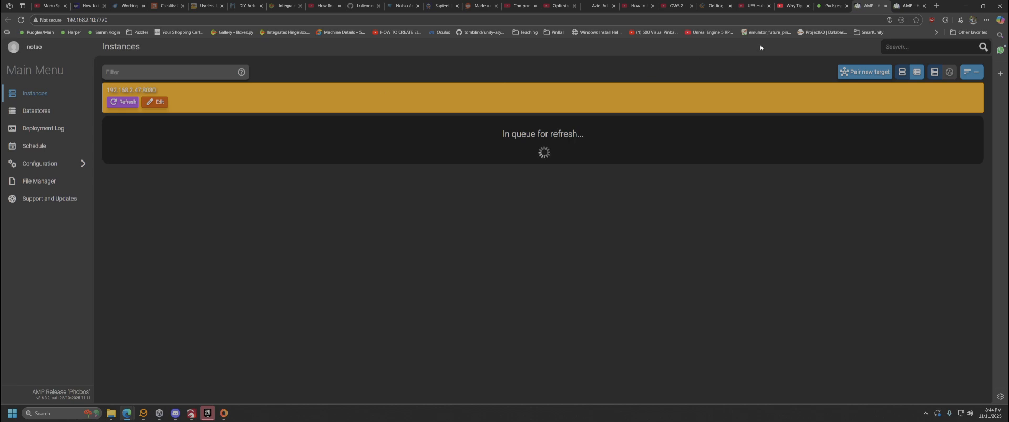
{"action": "left_click", "coordinate": [905, 6]}
{"action": "left_click", "coordinate": [504, 137]}
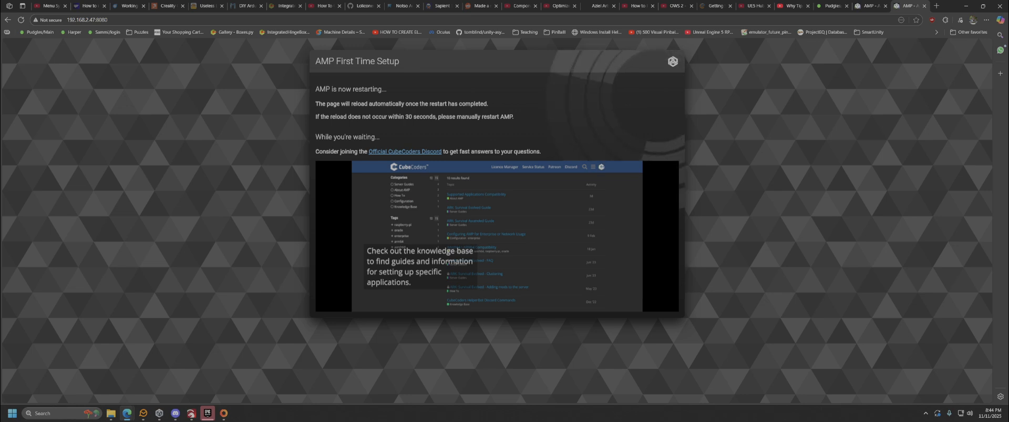
{"action": "left_click", "coordinate": [871, 7]}
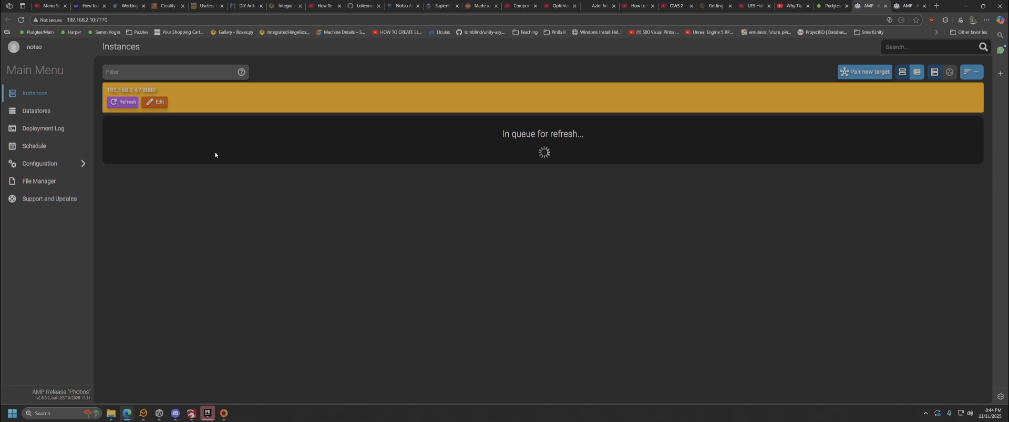
Step: Log in to the AMP target at 192.168.2.47:8080 with the account username and password
{"action": "left_click", "coordinate": [907, 6]}
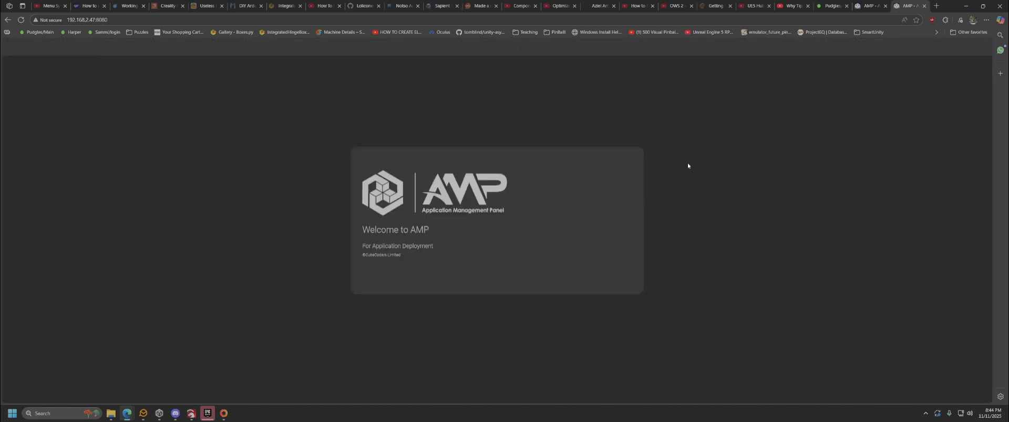
{"action": "left_click", "coordinate": [546, 169]}
{"action": "type", "text": "not"}
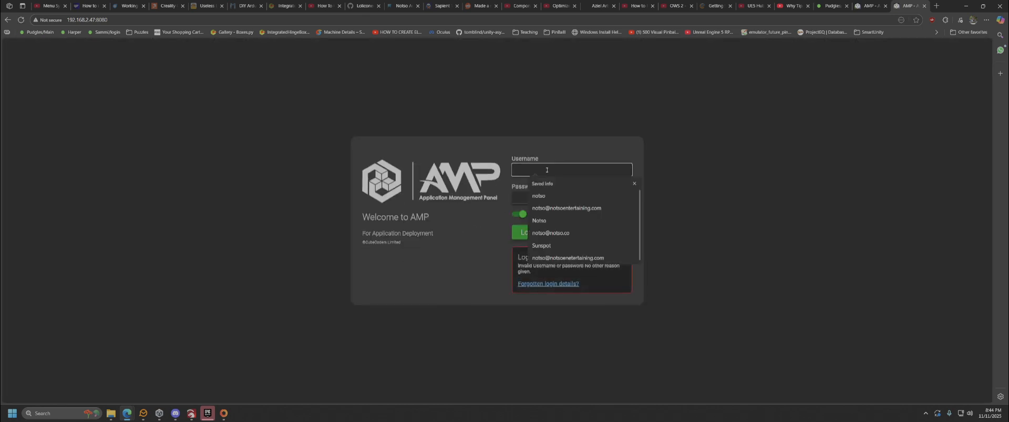
{"action": "type", "text": "so"}
{"action": "key", "text": "Tab"}
{"action": "type", "text": "••••••••"}
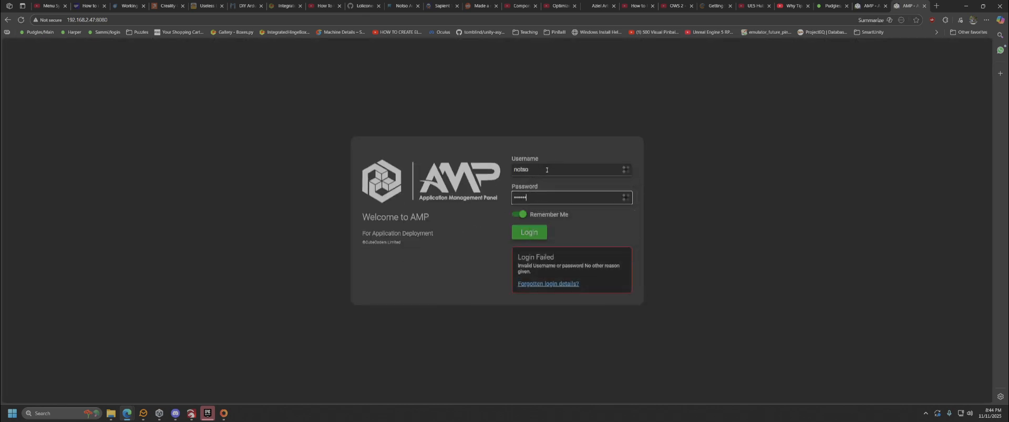
{"action": "key", "text": "Return"}
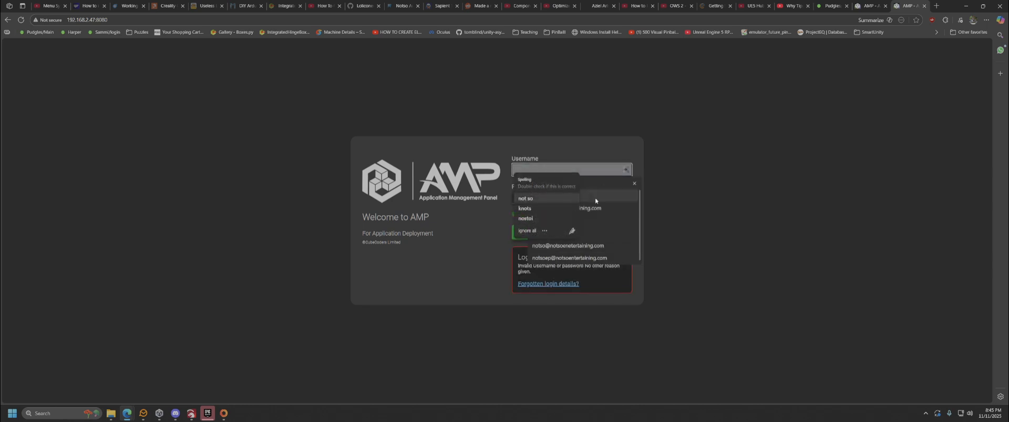
{"action": "left_click", "coordinate": [552, 200]}
{"action": "key", "text": "ctrl+a"}
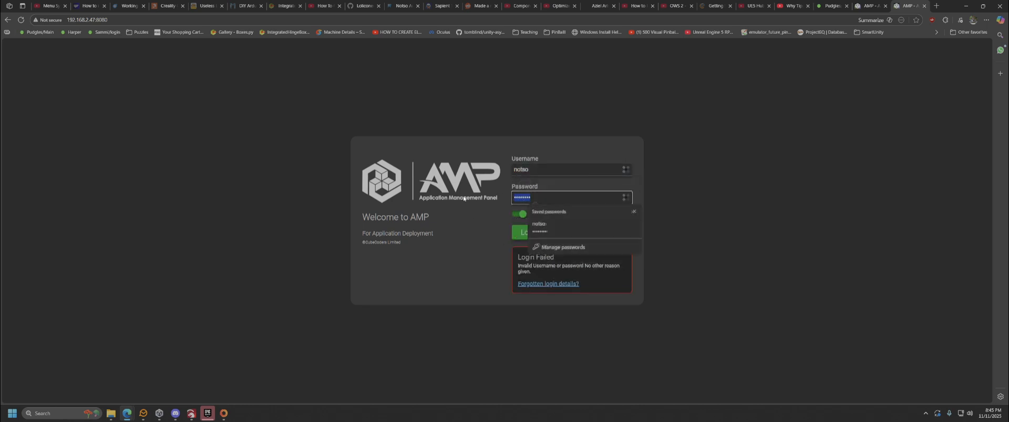
{"action": "type", "text": "••••"}
{"action": "key", "text": "Return"}
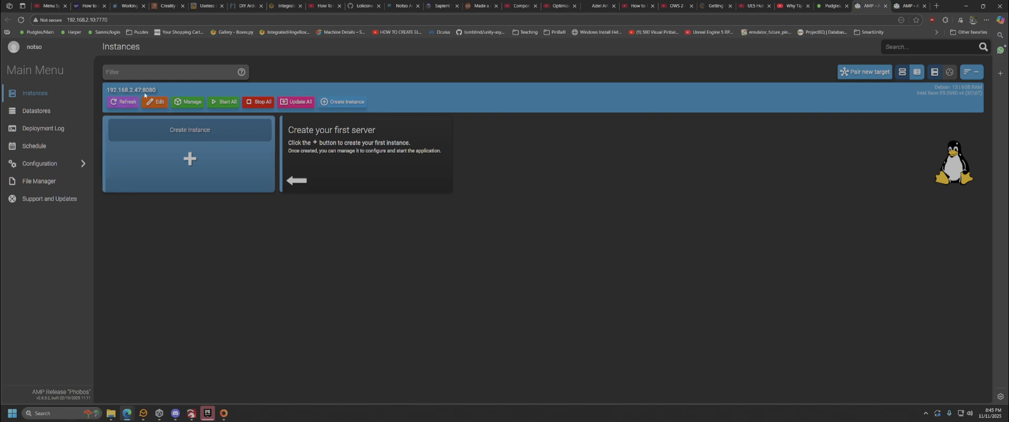
Step: Compare the target's own instances and configuration sections with how the controller at 192.168.2.10:7770 lists that target
{"action": "left_click", "coordinate": [117, 89]}
{"action": "left_click", "coordinate": [41, 163]}
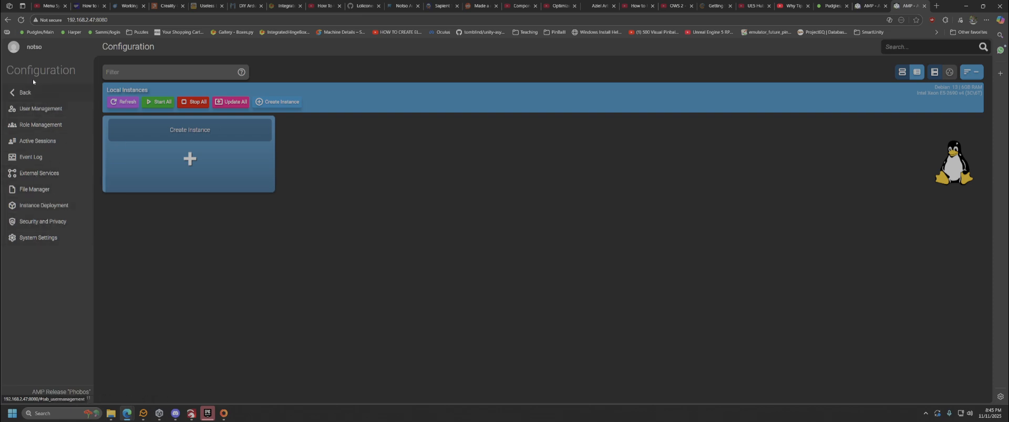
{"action": "left_click", "coordinate": [21, 93]}
{"action": "left_click", "coordinate": [862, 6]}
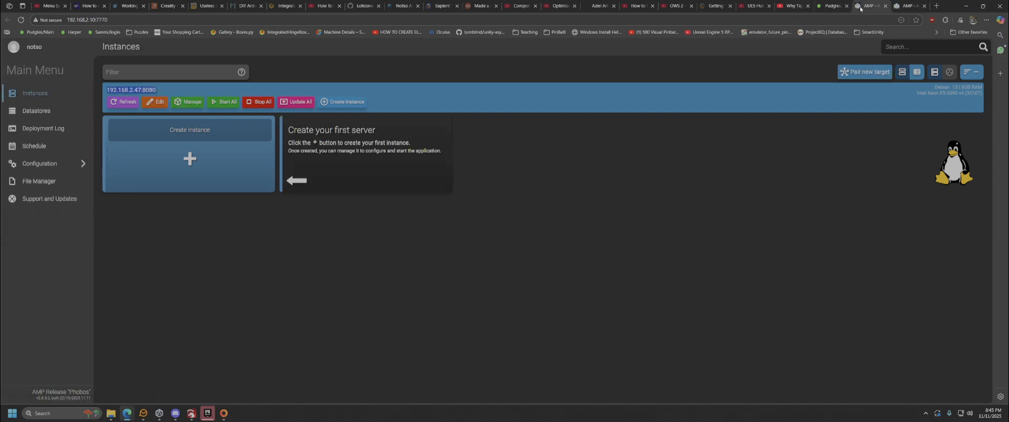
{"action": "left_click", "coordinate": [89, 19]}
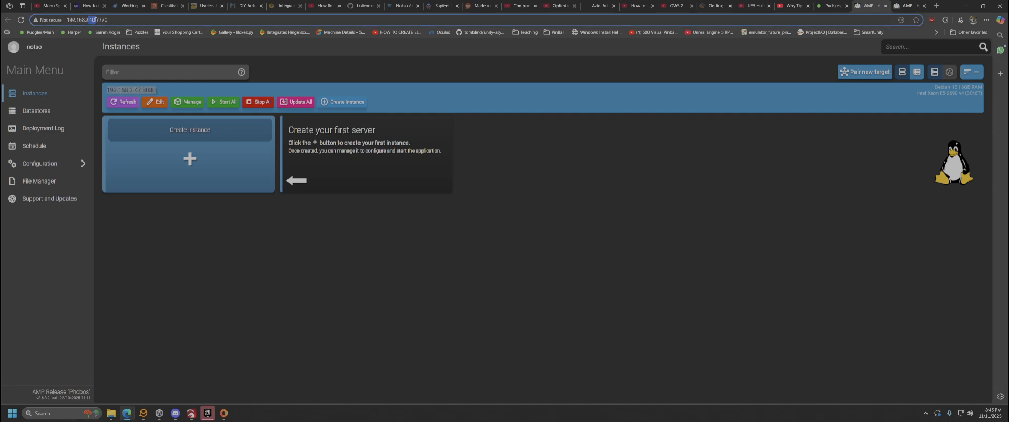
{"action": "left_click", "coordinate": [308, 183]}
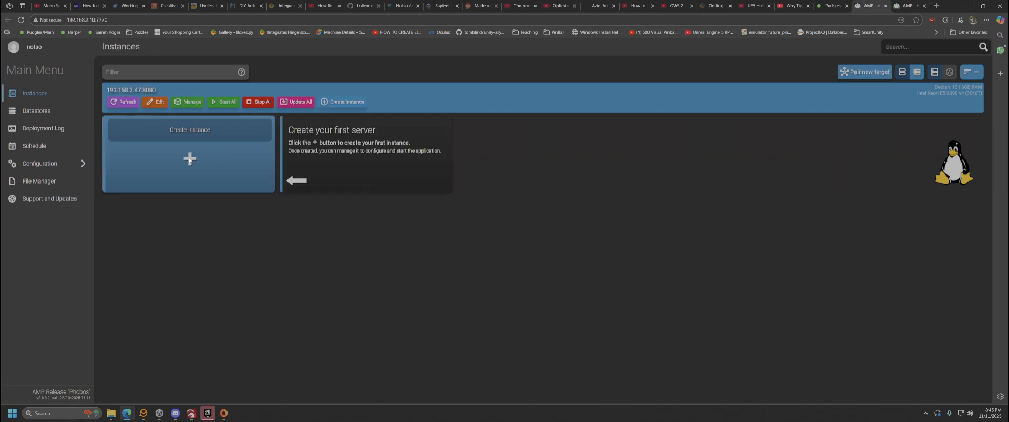
Step: Create a Nightingale instance with the friendly name "nightingale" on the 192.168.2.47:8080 target from the controller
{"action": "left_click", "coordinate": [216, 190]}
{"action": "left_click", "coordinate": [400, 182]}
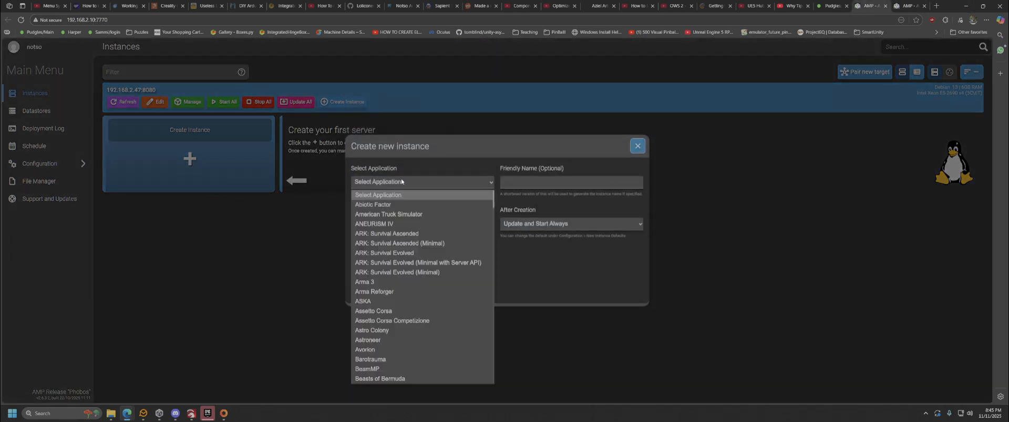
{"action": "type", "text": "ni"}
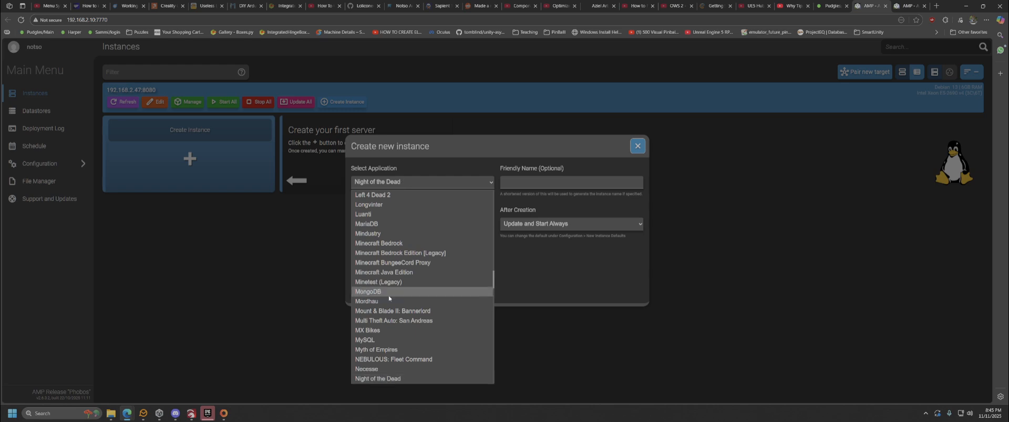
{"action": "scroll", "coordinate": [410, 300], "scroll_direction": "down", "scroll_amount": 2}
{"action": "left_click", "coordinate": [423, 313]}
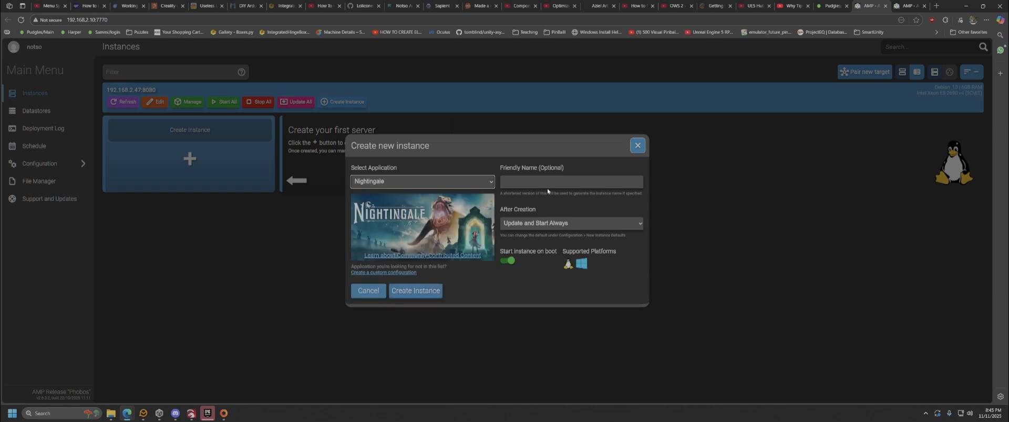
{"action": "left_click", "coordinate": [547, 184]}
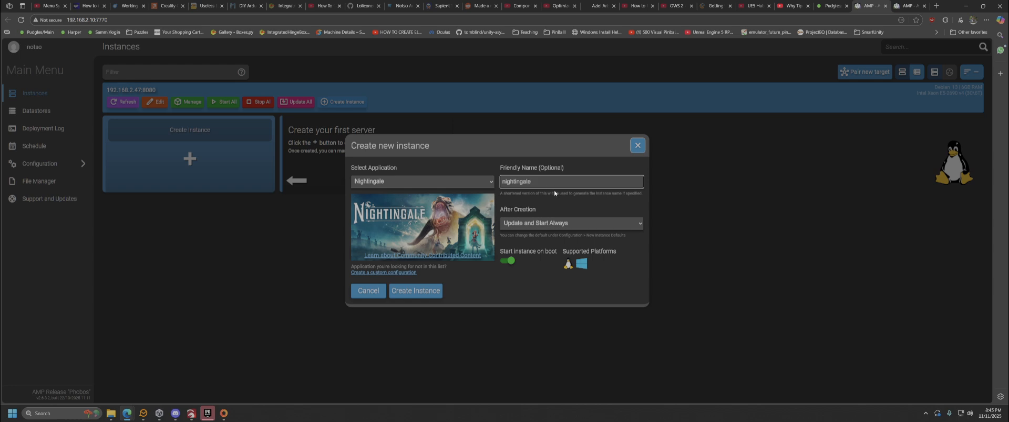
{"action": "left_click", "coordinate": [415, 291]}
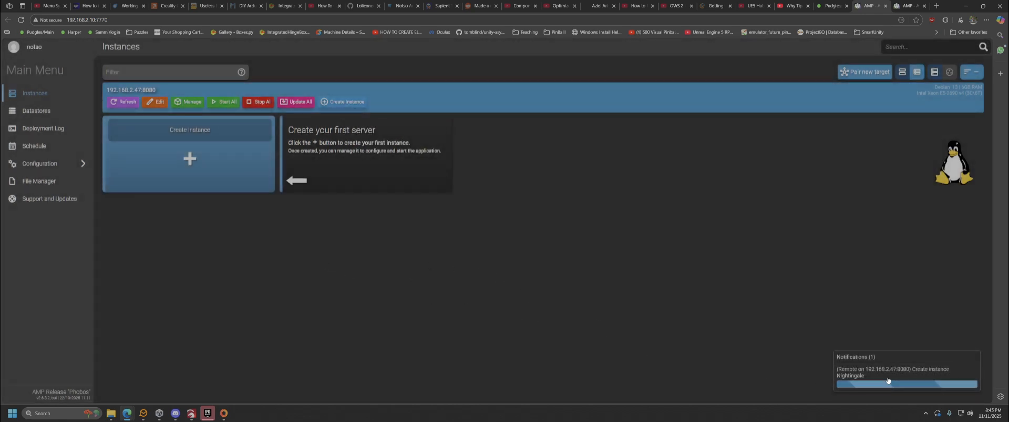
Step: Check the instance creation progress on the target, and view the nightingale instance's console through the controller
{"action": "left_click", "coordinate": [908, 7]}
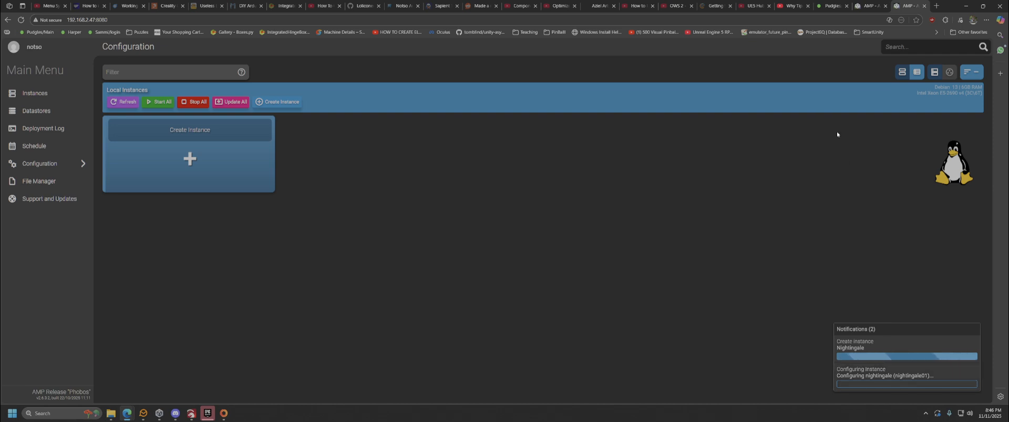
{"action": "left_click", "coordinate": [870, 7]}
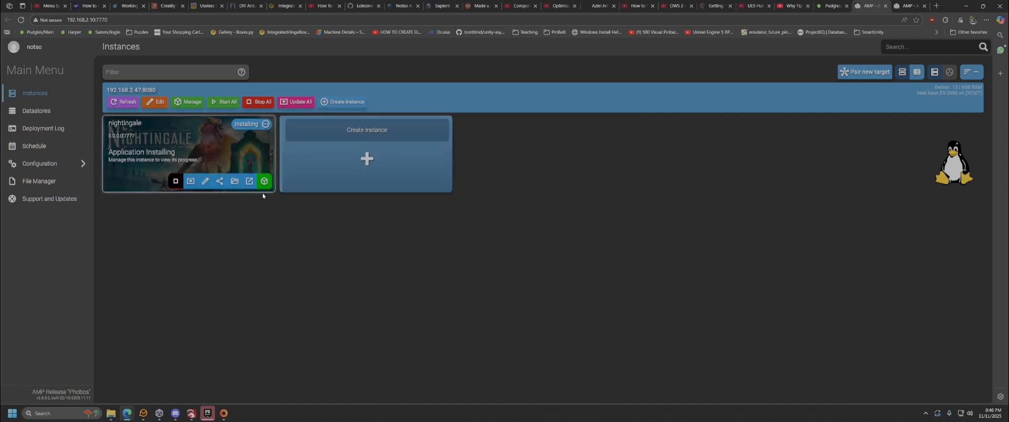
{"action": "left_click", "coordinate": [267, 190]}
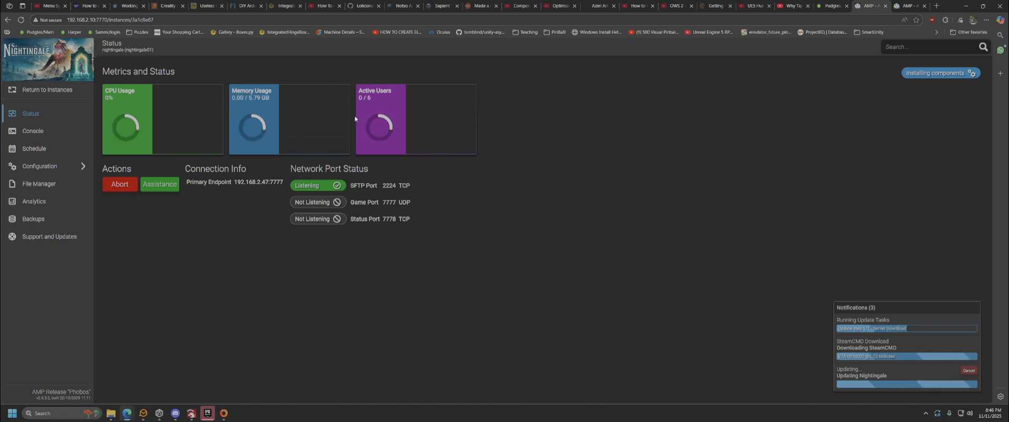
{"action": "left_click", "coordinate": [47, 135]}
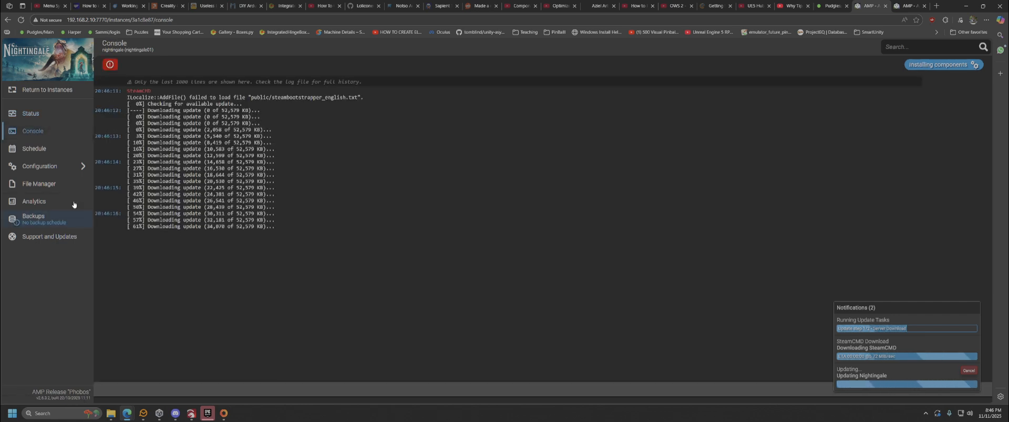
Step: Set the Starting Map Difficulty to Medium in the instance's Nightingale configuration
{"action": "left_click", "coordinate": [41, 167]}
{"action": "left_click", "coordinate": [37, 204]}
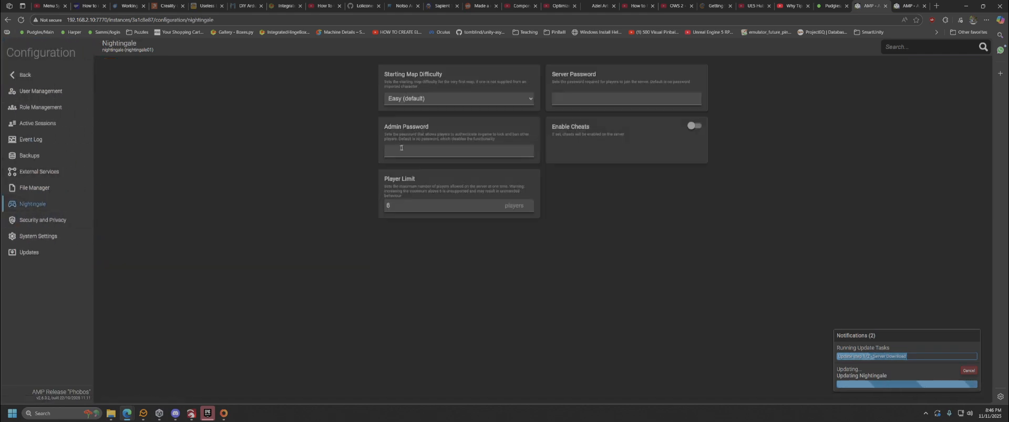
{"action": "left_click", "coordinate": [449, 100]}
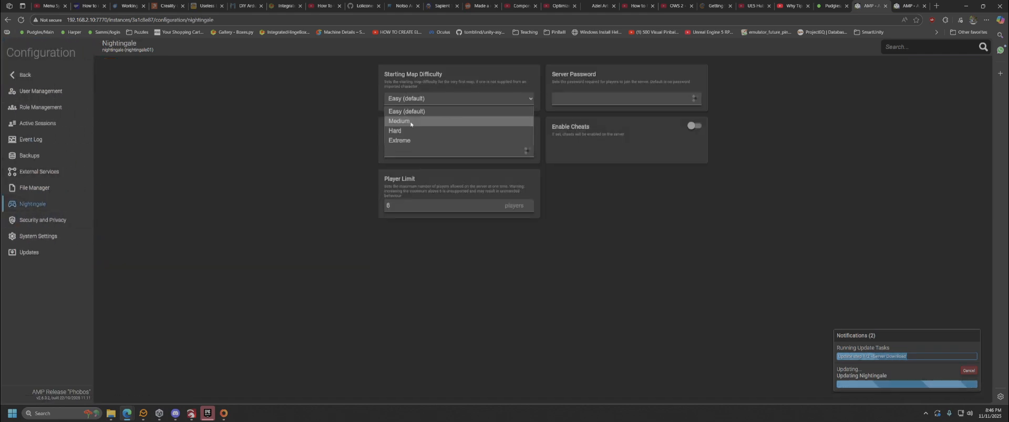
{"action": "left_click", "coordinate": [411, 122]}
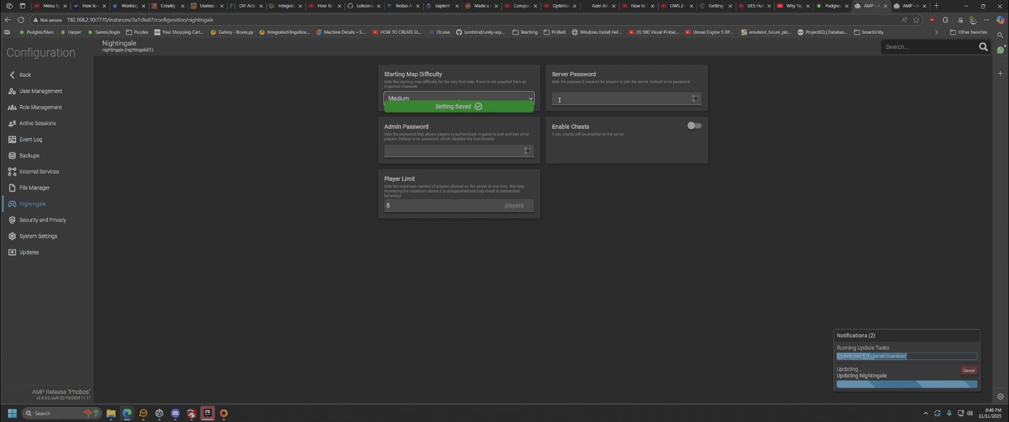
Step: Enter the server password and admin password for the Nightingale server, and enable cheats
{"action": "left_click", "coordinate": [415, 152]}
{"action": "left_click", "coordinate": [575, 98]}
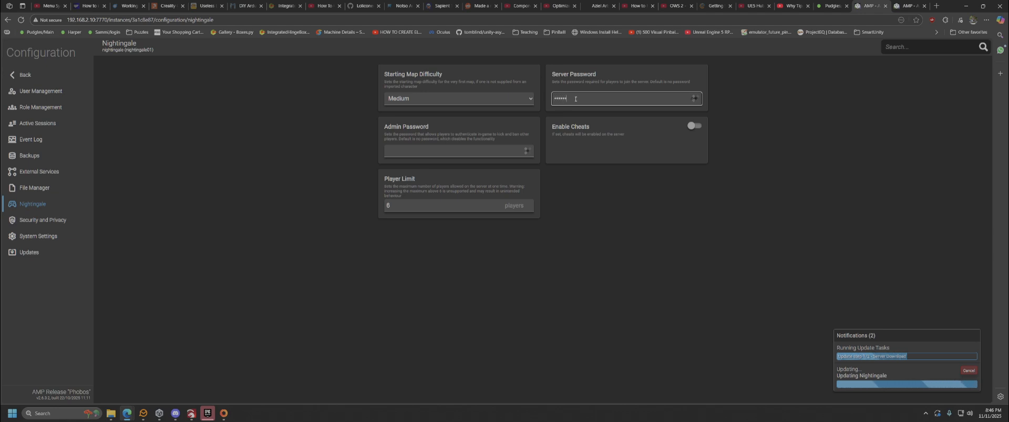
{"action": "left_click", "coordinate": [423, 155]}
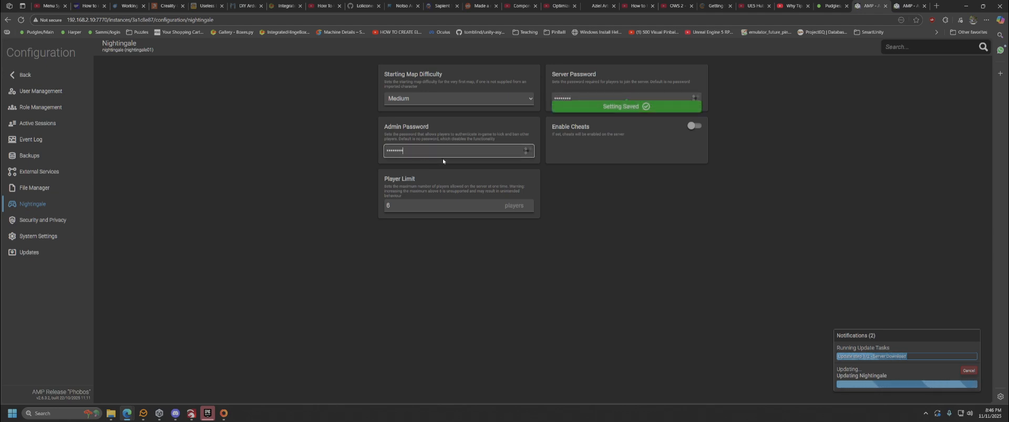
{"action": "left_click", "coordinate": [567, 199]}
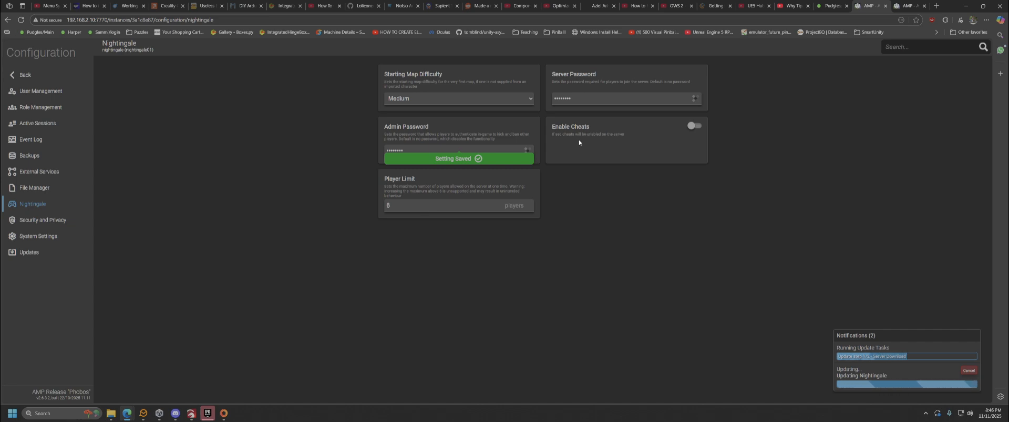
{"action": "left_click", "coordinate": [694, 126]}
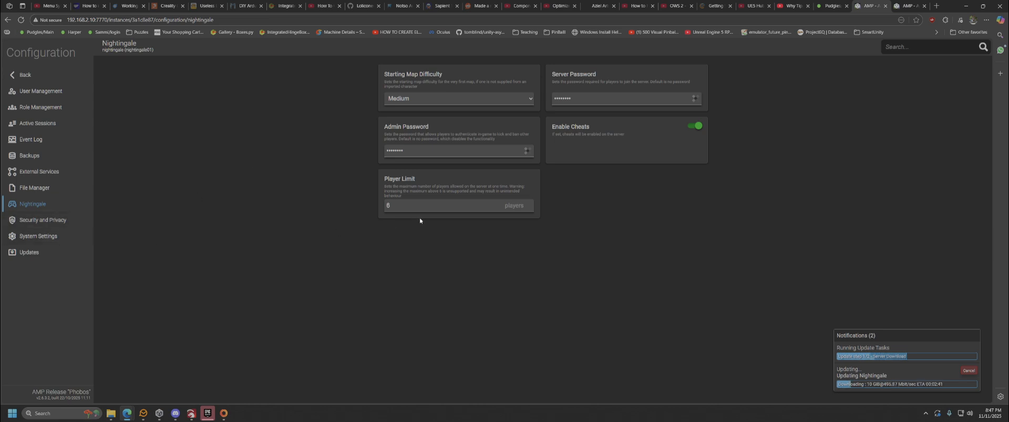
Step: Review the Nightingale update progress and the available starting map difficulty options
{"action": "left_click_drag", "start_coordinate": [897, 338], "coordinate": [856, 387]}
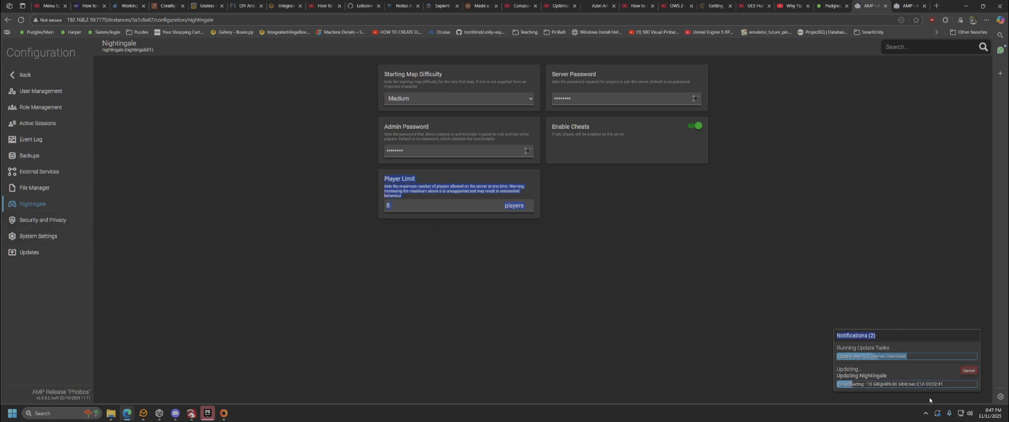
{"action": "left_click", "coordinate": [664, 205]}
{"action": "left_click", "coordinate": [474, 99]}
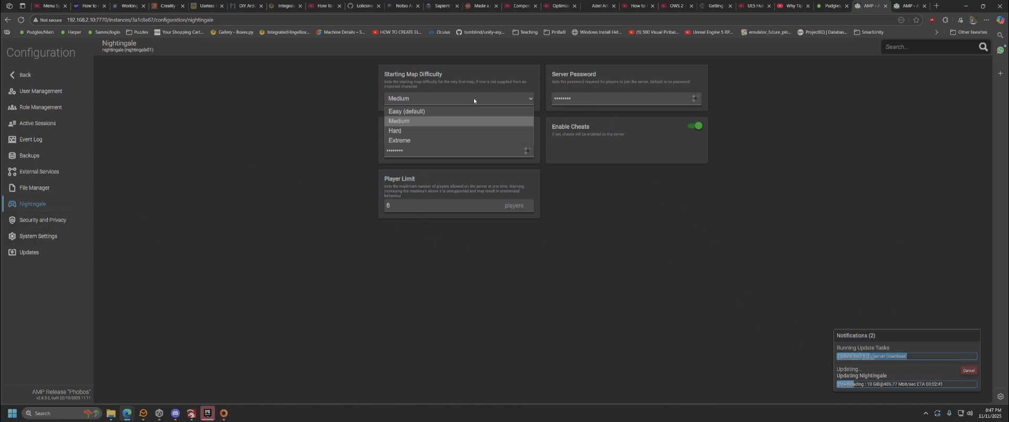
{"action": "left_click", "coordinate": [599, 95]}
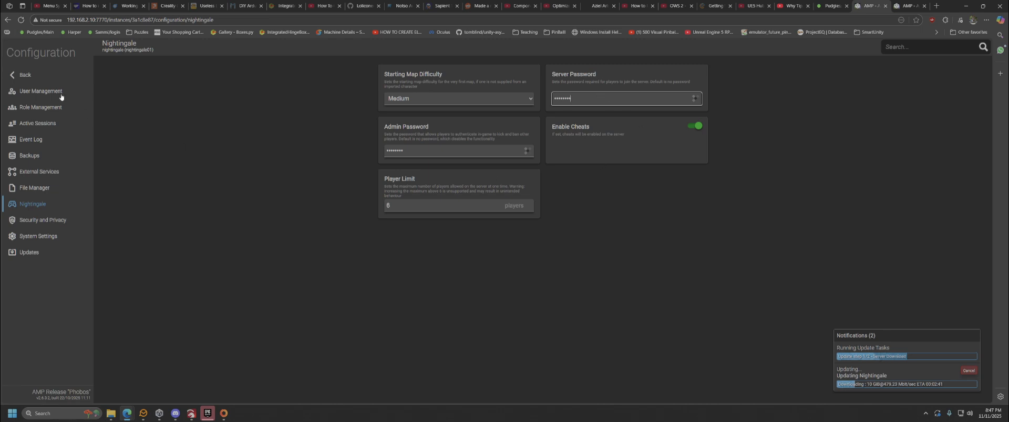
Step: Return to the controller's instance list and decline saving the password in the browser
{"action": "left_click", "coordinate": [90, 93]}
{"action": "left_click", "coordinate": [50, 75]}
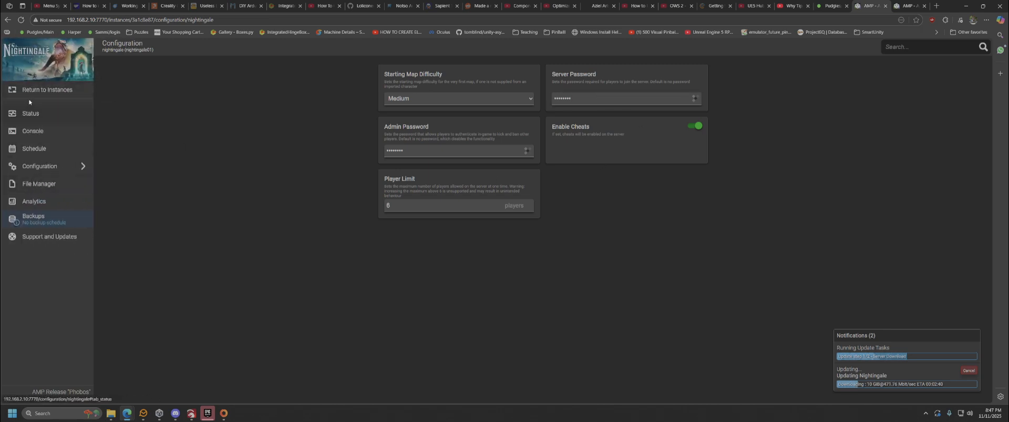
{"action": "left_click", "coordinate": [47, 91]}
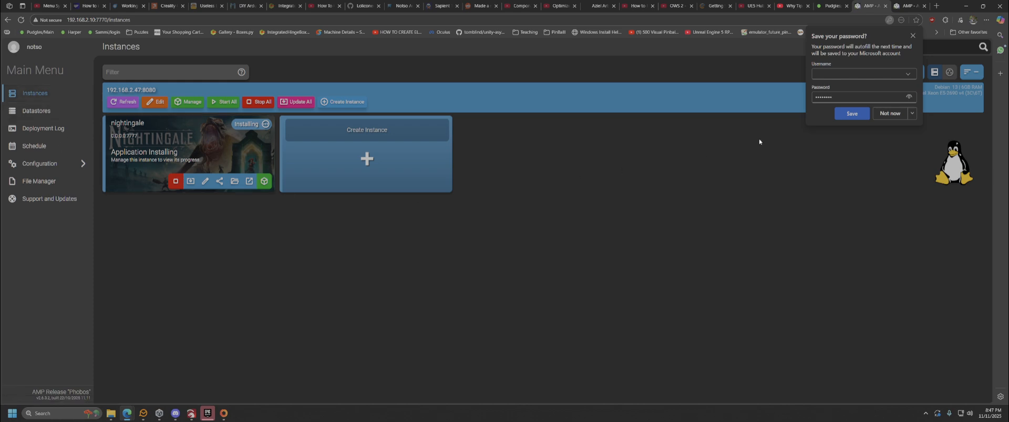
{"action": "left_click", "coordinate": [881, 112]}
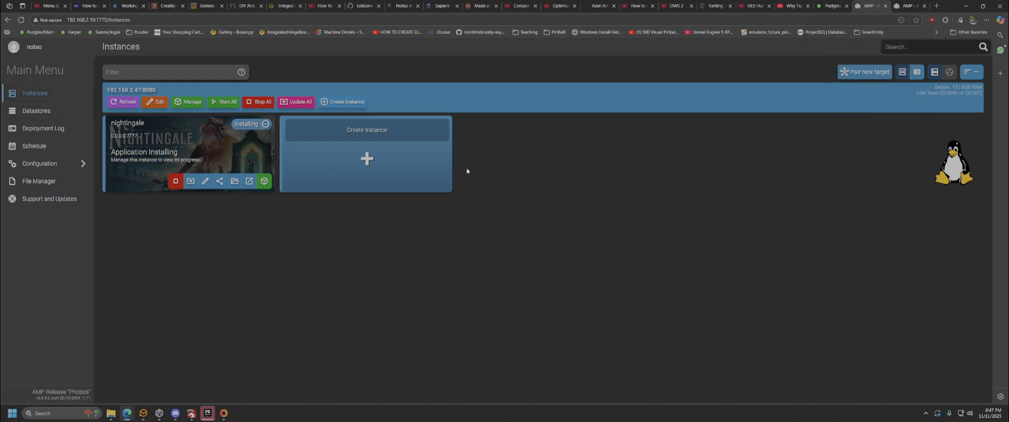
Step: View the nightingale instance's status and console, and compare the instance on the controller and the target at 192.168.2.47:8080
{"action": "left_click", "coordinate": [264, 181]}
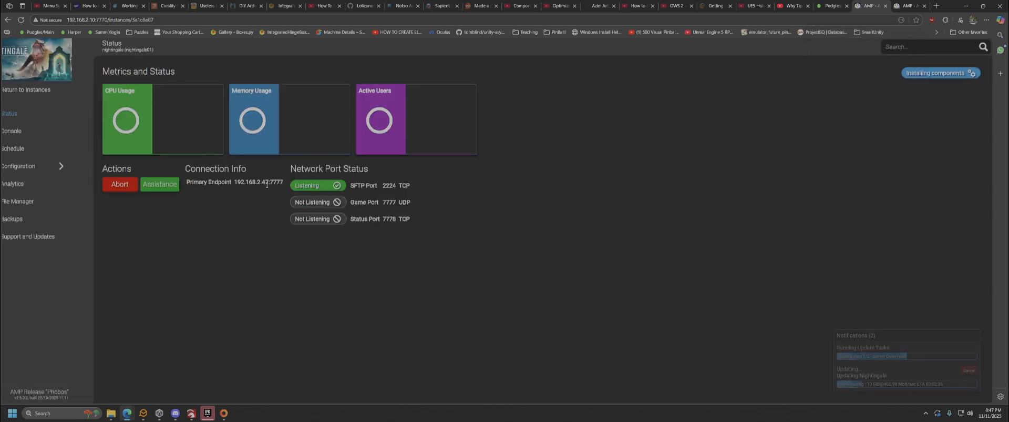
{"action": "left_click", "coordinate": [37, 130]}
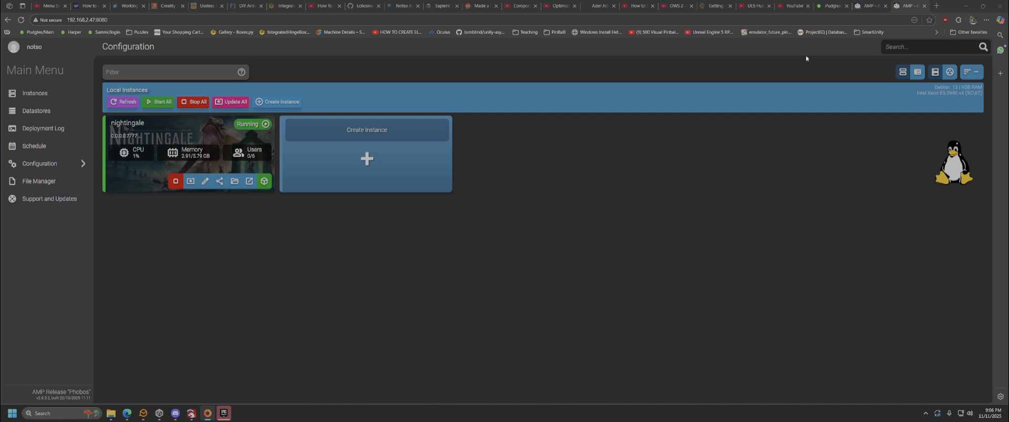
{"action": "left_click", "coordinate": [866, 6]}
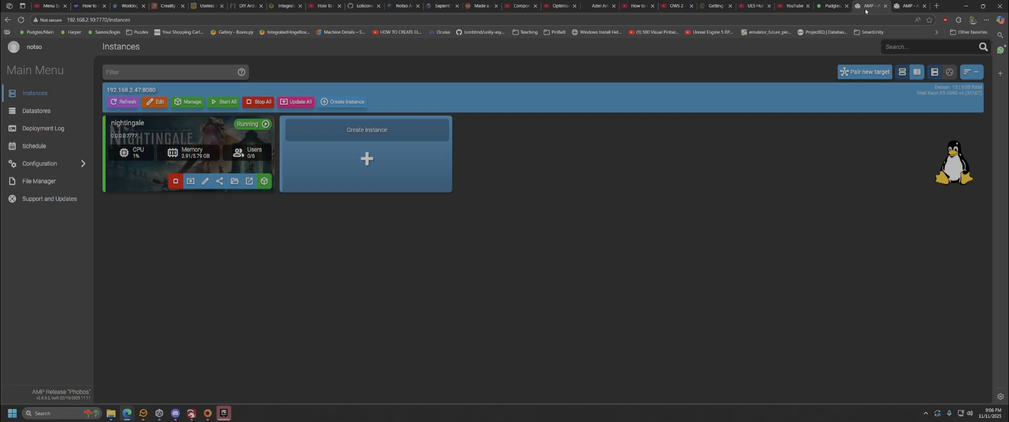
{"action": "left_click", "coordinate": [905, 7]}
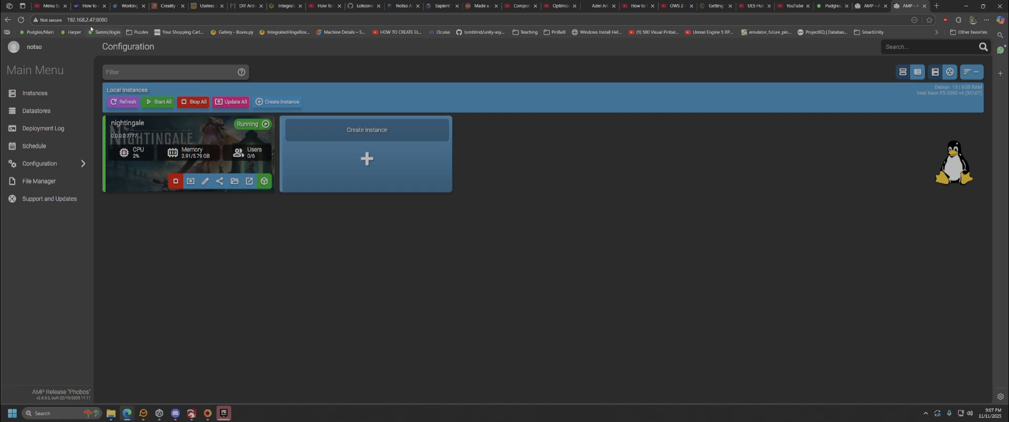
{"action": "left_click", "coordinate": [829, 7]}
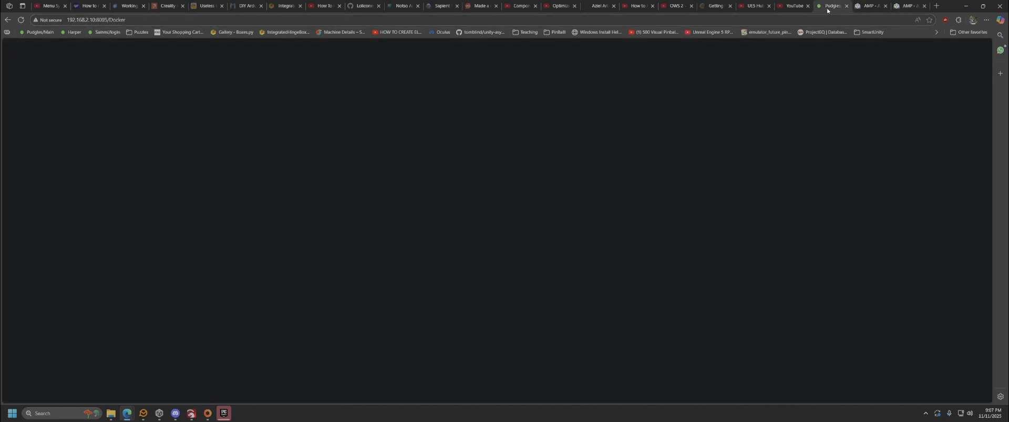
{"action": "left_click", "coordinate": [868, 6]}
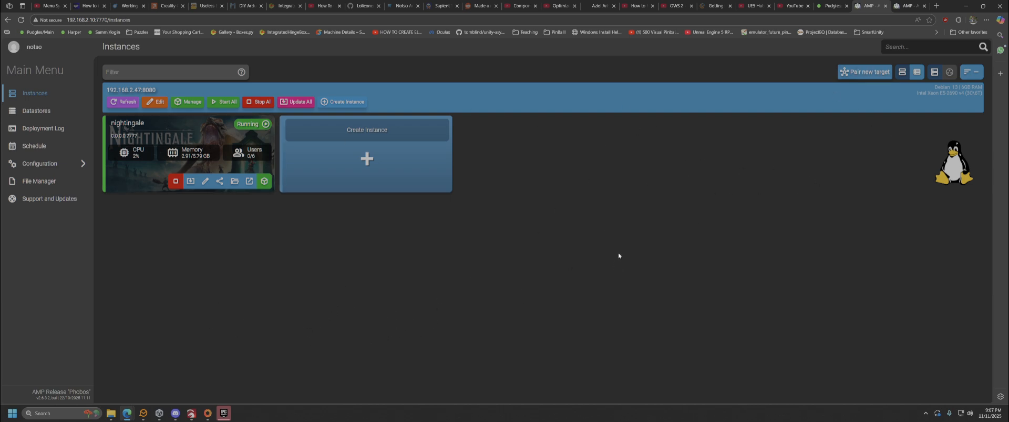
Step: Launch the Nightingale game from the desktop and go to its character selection
{"action": "left_click", "coordinate": [968, 7]}
{"action": "double_click", "coordinate": [293, 123]}
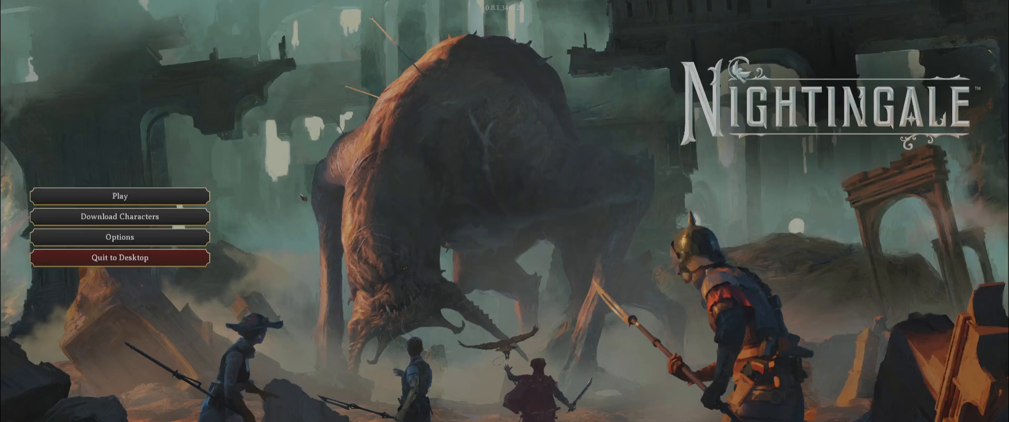
{"action": "left_click", "coordinate": [207, 197]}
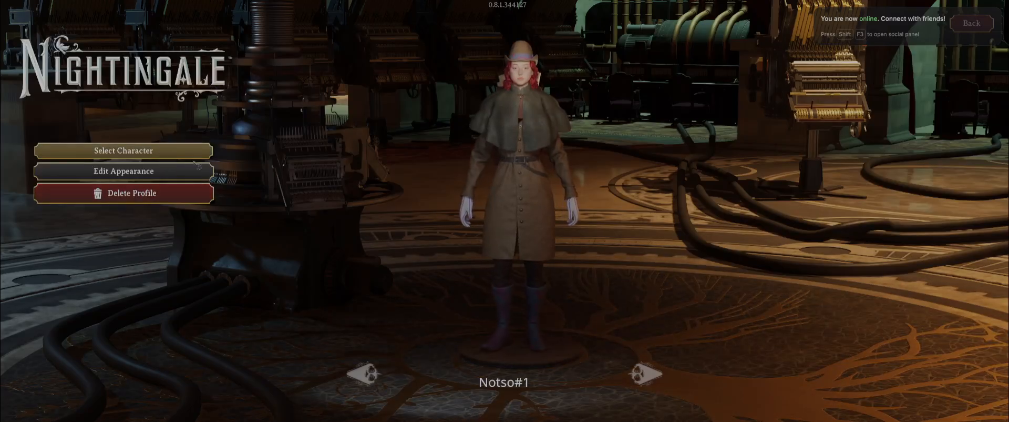
Step: Create a new character using the curly red-haired Body B archetype and name it Notso
{"action": "left_click", "coordinate": [645, 373]}
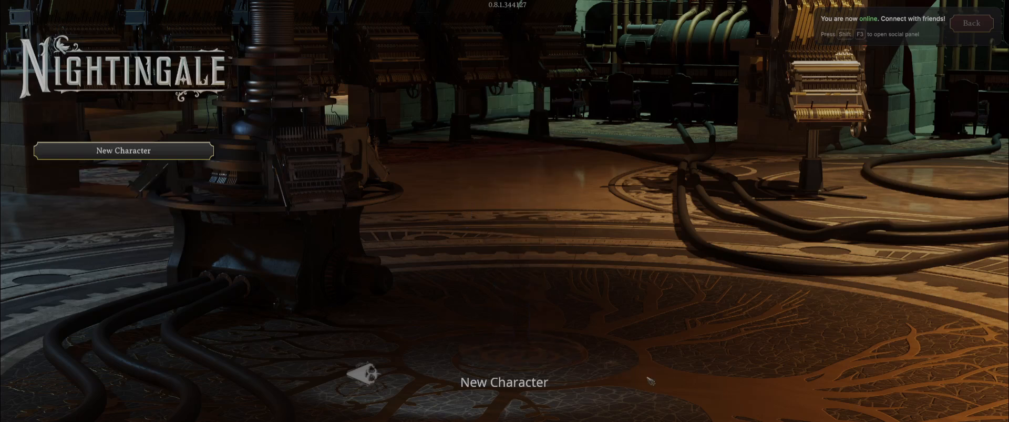
{"action": "left_click", "coordinate": [509, 382]}
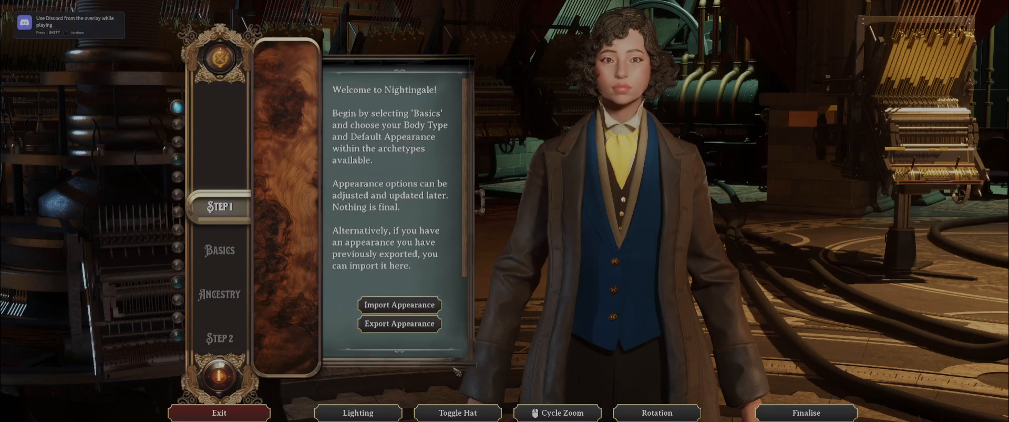
{"action": "left_click", "coordinate": [222, 252]}
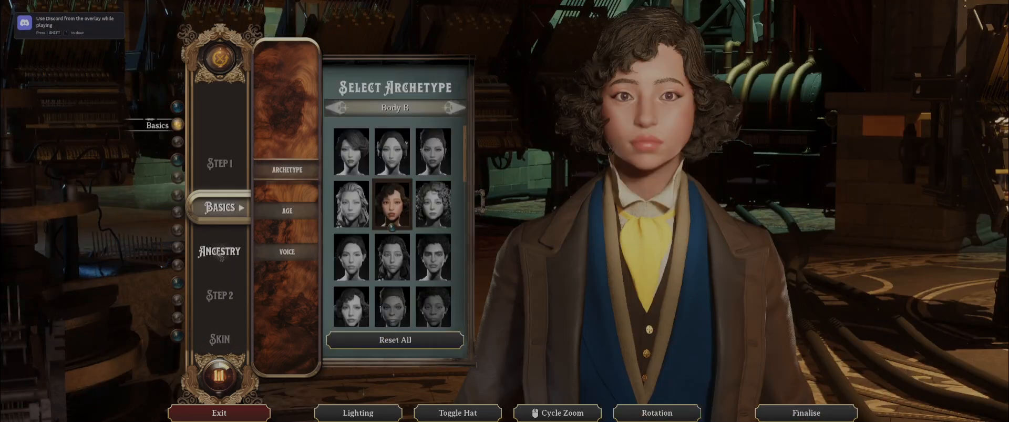
{"action": "left_click", "coordinate": [432, 211]}
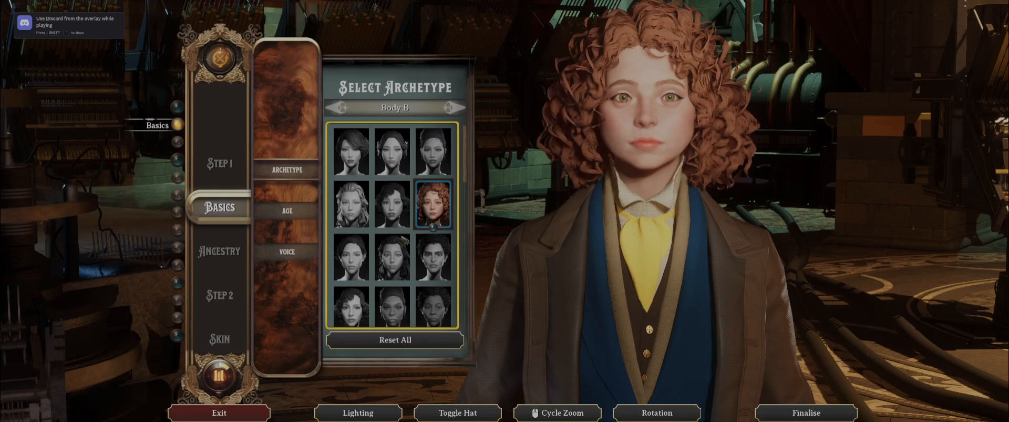
{"action": "left_click", "coordinate": [803, 416]}
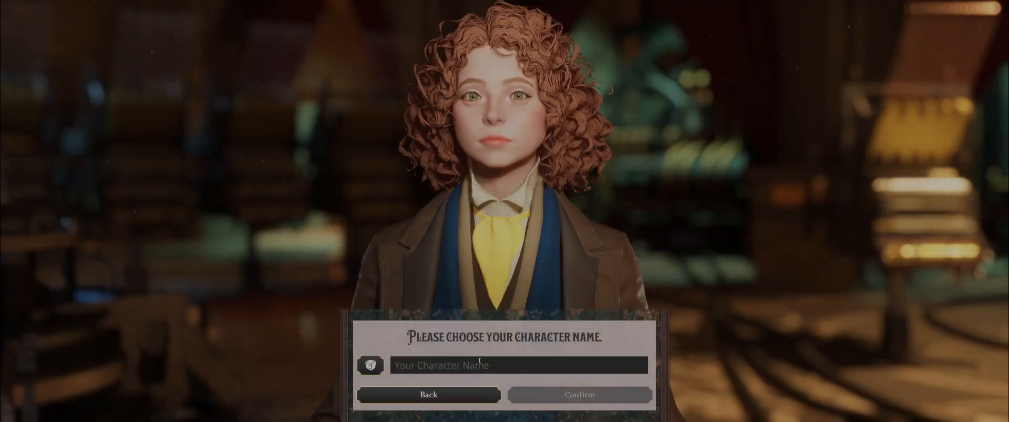
{"action": "type", "text": "Notso"}
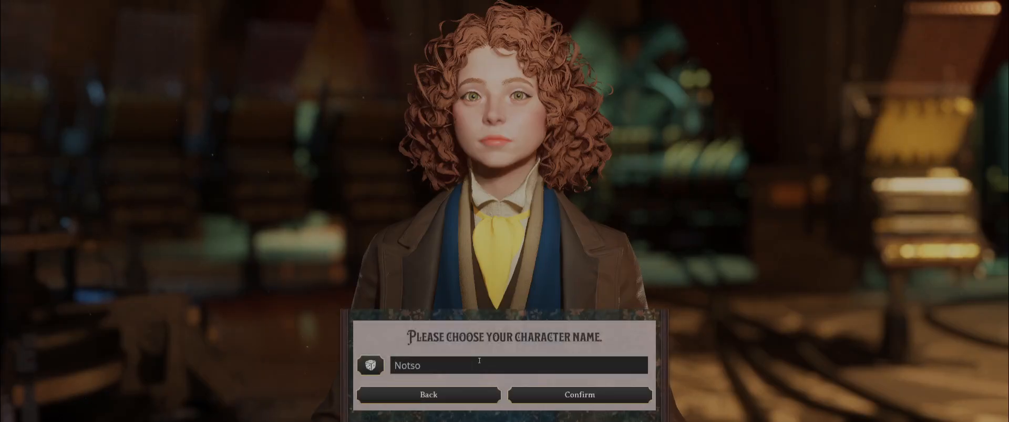
{"action": "left_click", "coordinate": [572, 395]}
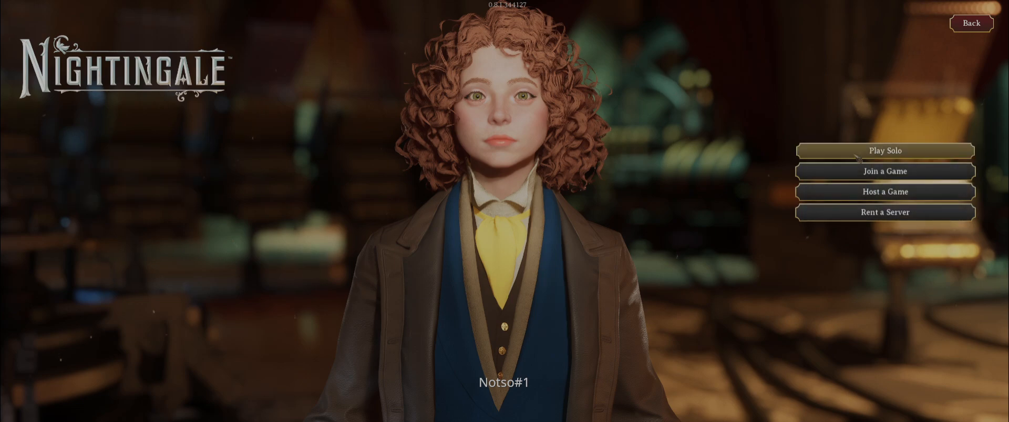
Step: Join the IP/LAN server at 192.168.2.47, port 7777, with the server password, and skip the intro cinematic
{"action": "left_click", "coordinate": [881, 176]}
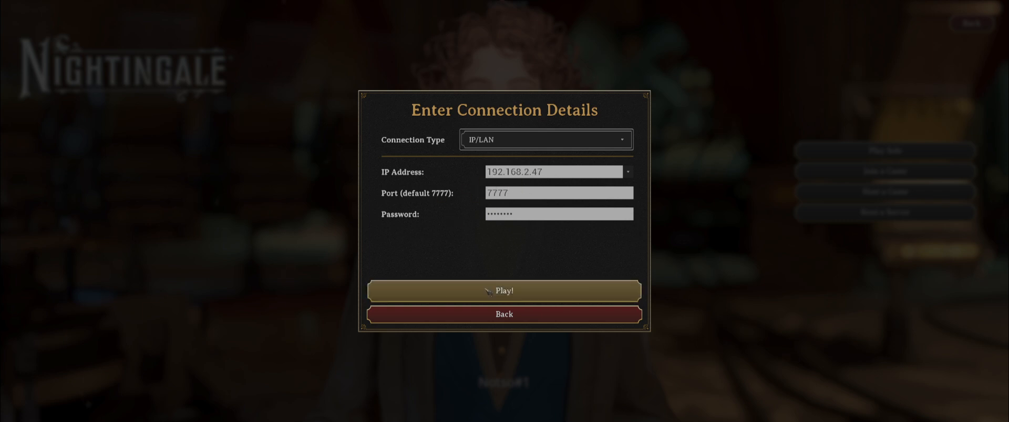
{"action": "left_click", "coordinate": [514, 290]}
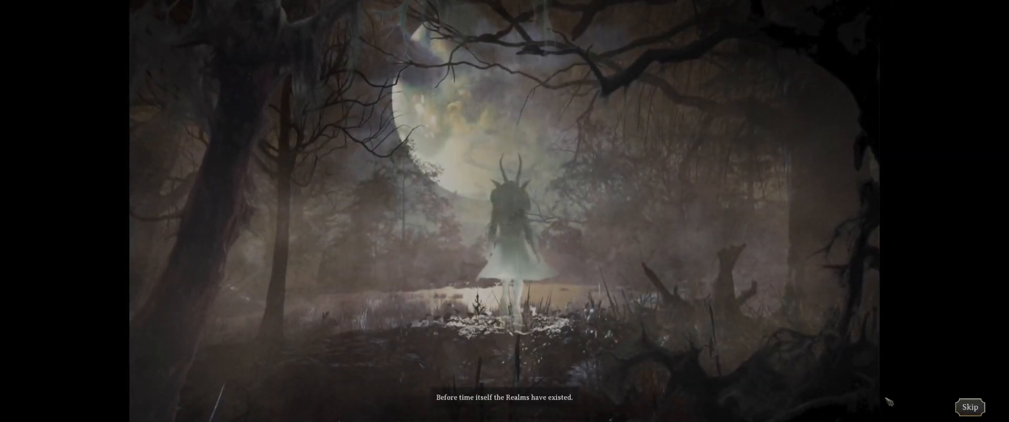
{"action": "left_click", "coordinate": [970, 407]}
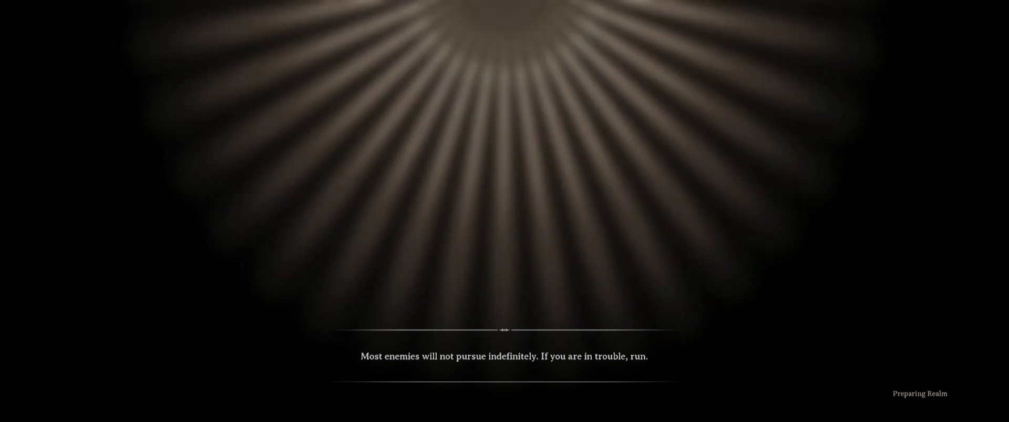
Step: Switch to the AMP controller in the browser and view the nightingale instance's console output
{"action": "key", "text": "alt+Tab"}
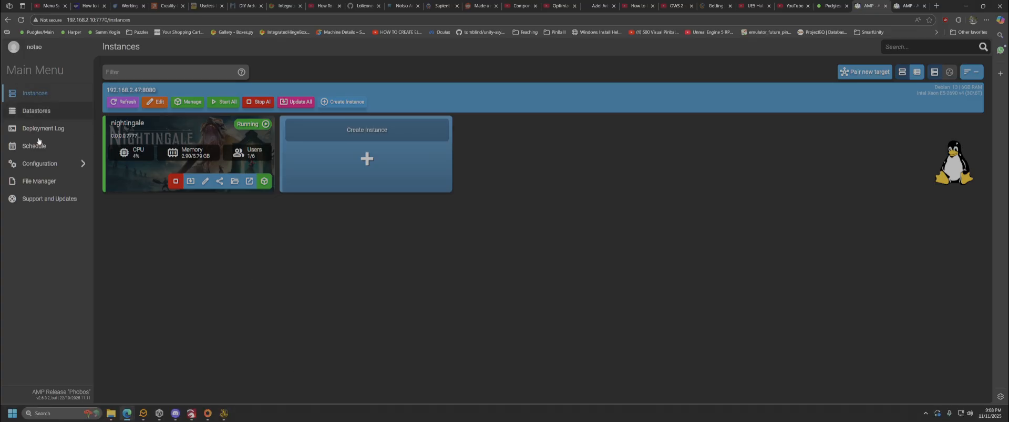
{"action": "left_click", "coordinate": [827, 11]}
{"action": "left_click", "coordinate": [867, 7]}
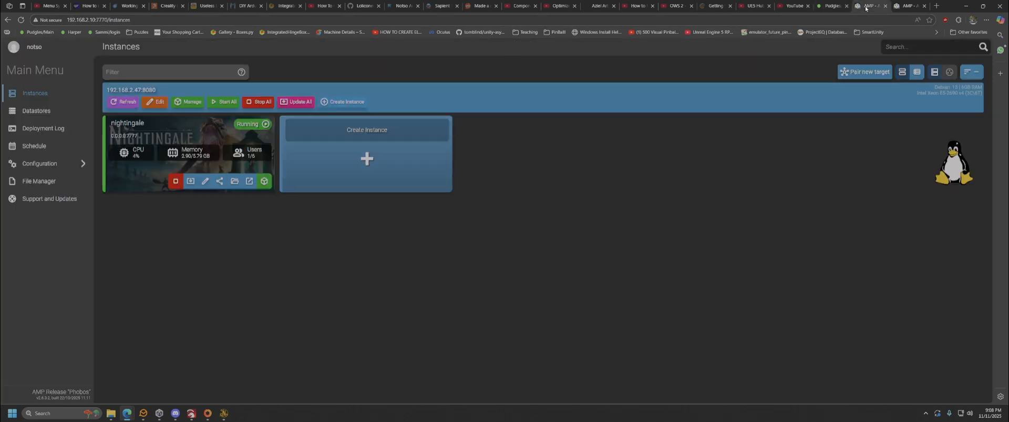
{"action": "left_click", "coordinate": [265, 182]}
{"action": "left_click", "coordinate": [32, 131]}
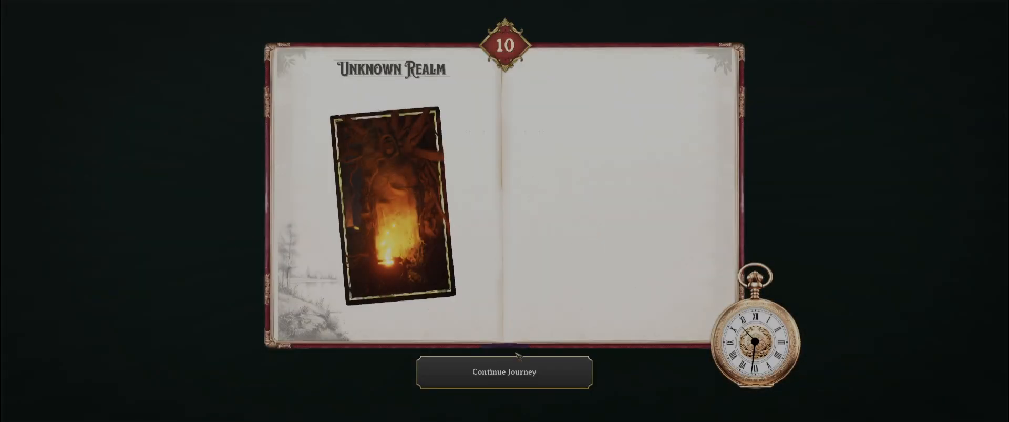
Step: Continue the journey into the realm in the game, and check the nightingale instance's status and the instance list in AMP
{"action": "left_click", "coordinate": [528, 370]}
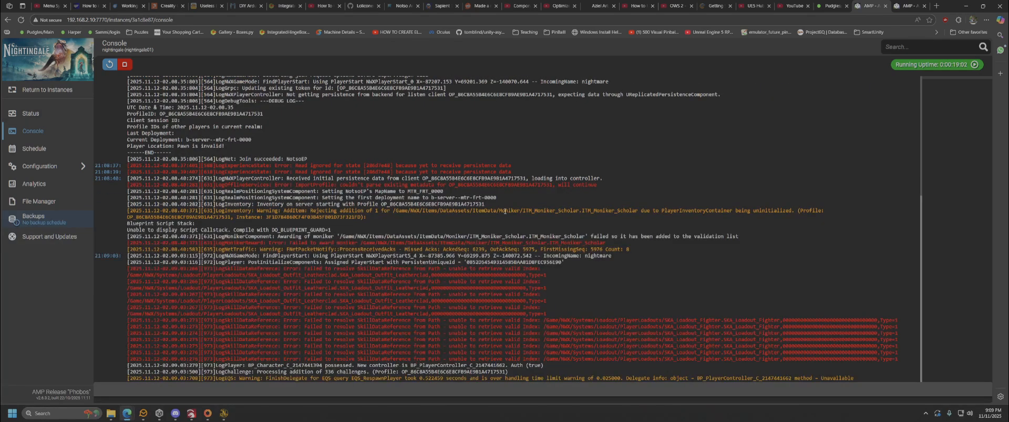
{"action": "left_click", "coordinate": [69, 114]}
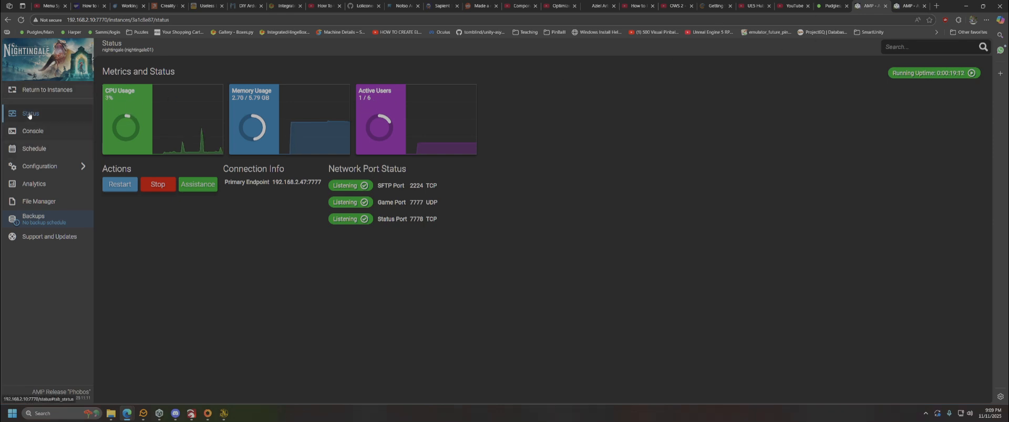
{"action": "left_click", "coordinate": [30, 87]}
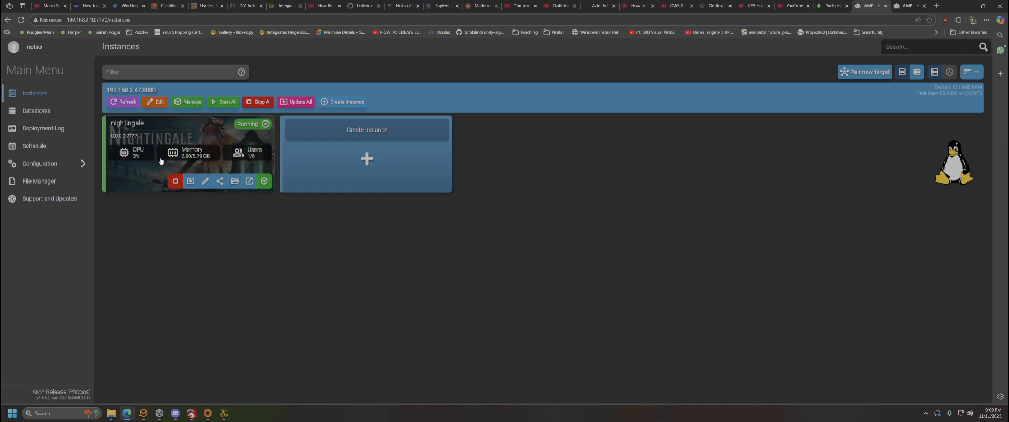
{"action": "left_click", "coordinate": [965, 7]}
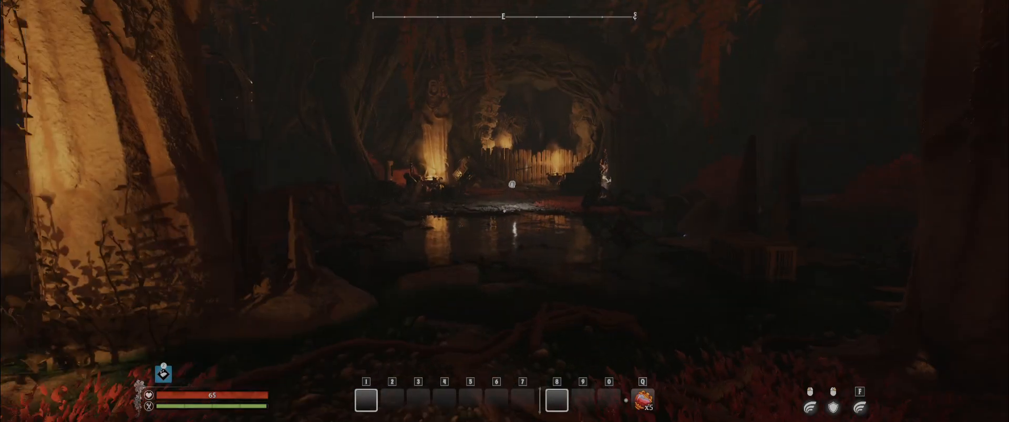
Step: Test the character in the starting realm by switching hotbar slots, toggling third-person view and walking around
{"action": "key", "text": "2"}
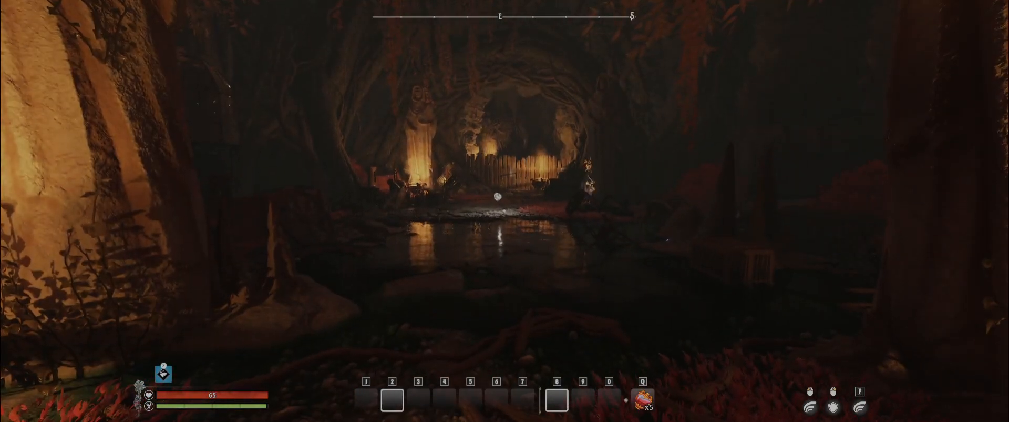
{"action": "key", "text": "1"}
{"action": "key", "text": "h"}
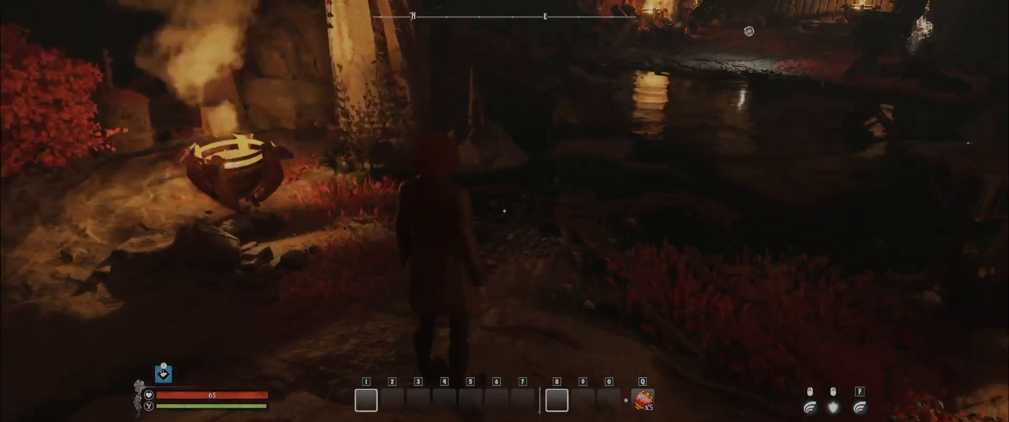
{"action": "key", "text": "w"}
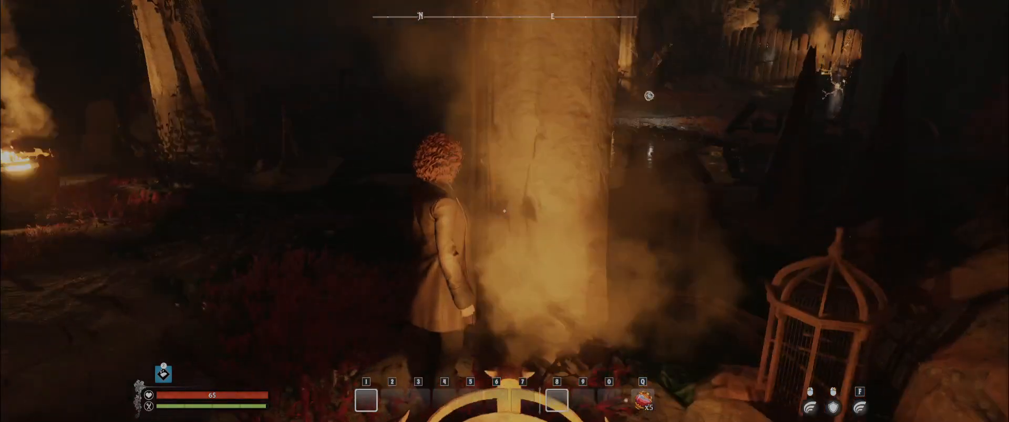
{"action": "key", "text": "h"}
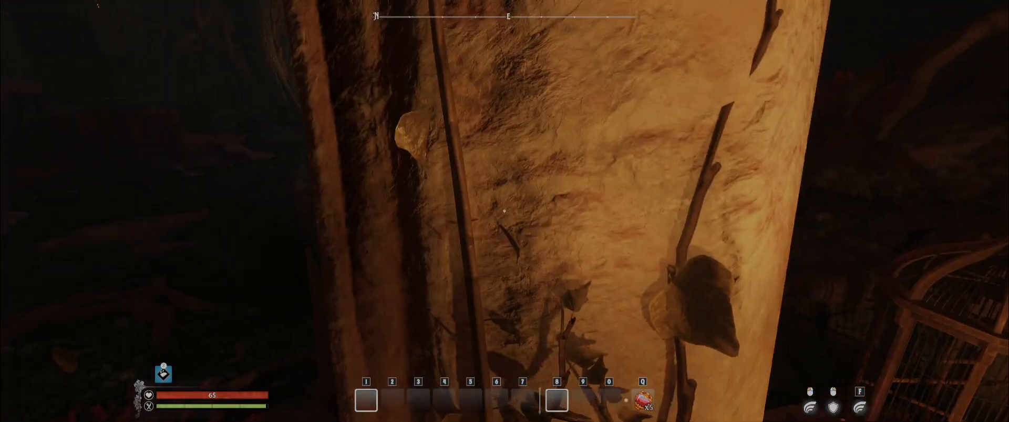
{"action": "key", "text": "a"}
{"action": "key", "text": "d"}
{"action": "key", "text": "a"}
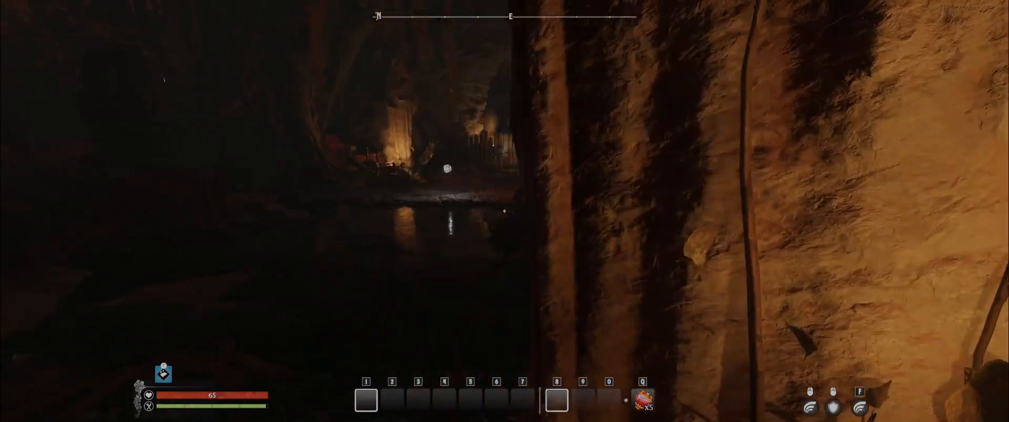
{"action": "key", "text": "d"}
{"action": "key", "text": "a"}
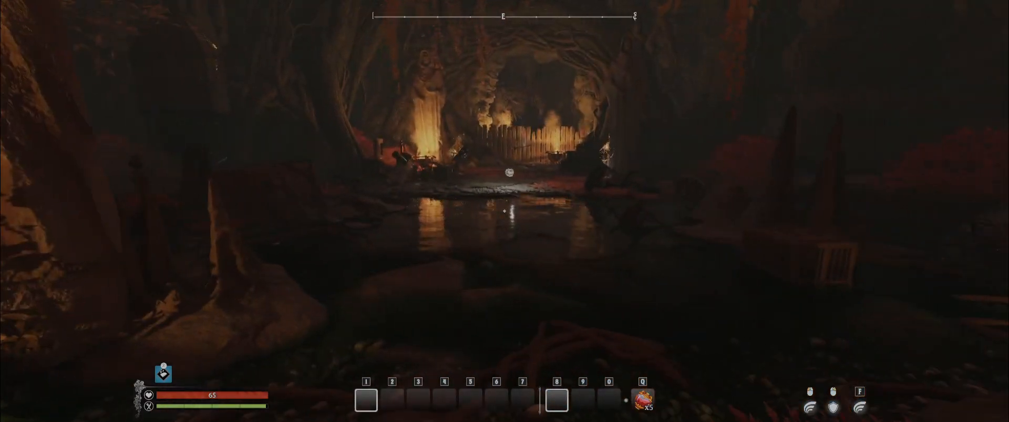
Step: Open the game's system options
{"action": "key", "text": "Escape"}
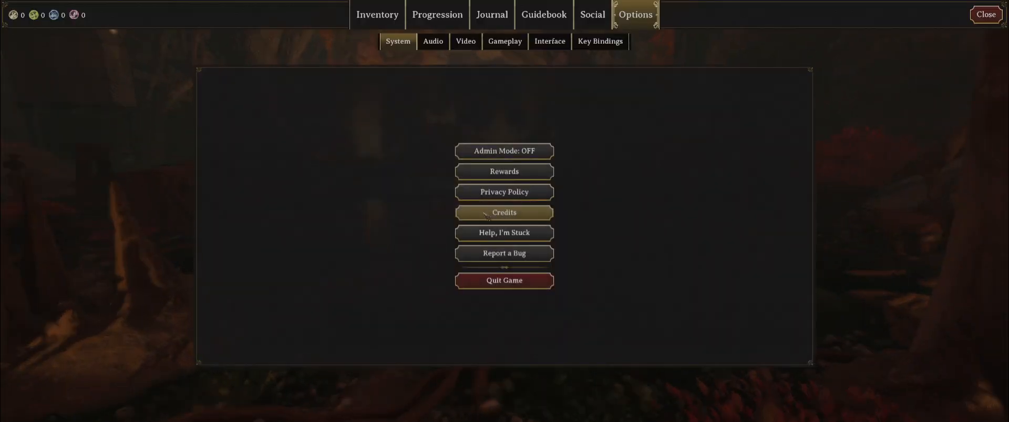